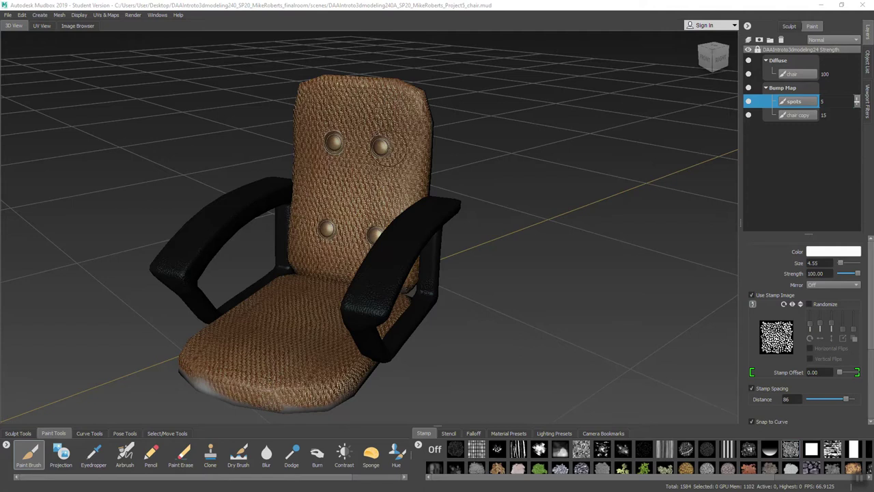
Step: Start exporting the selected chair paint layer from the Diffuse channel
alt+drag(412, 219, 442, 177)
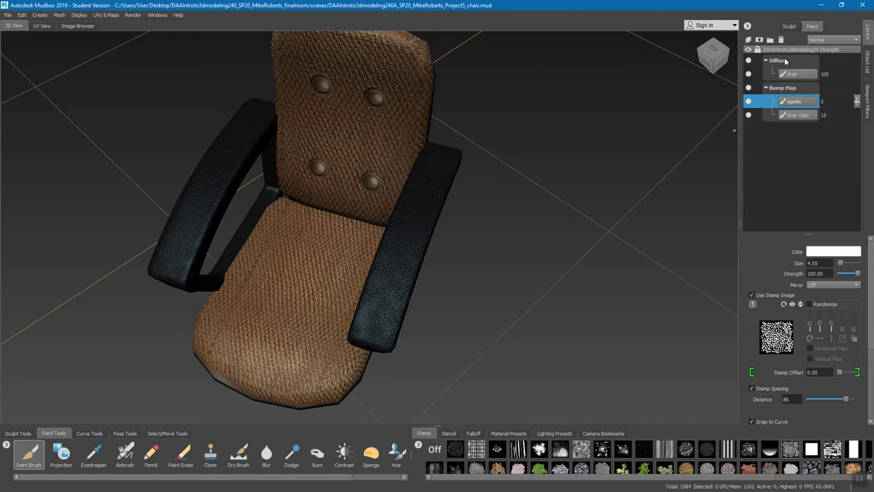
alt+drag(683, 137, 683, 106)
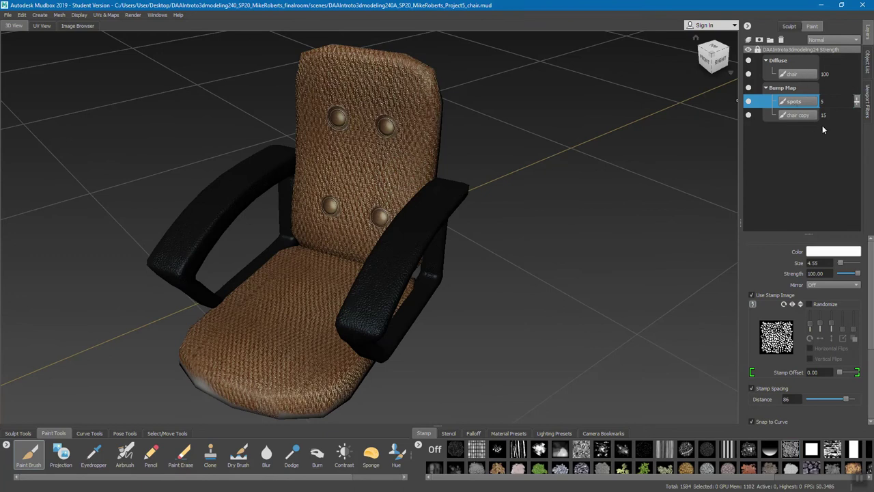
click(801, 75)
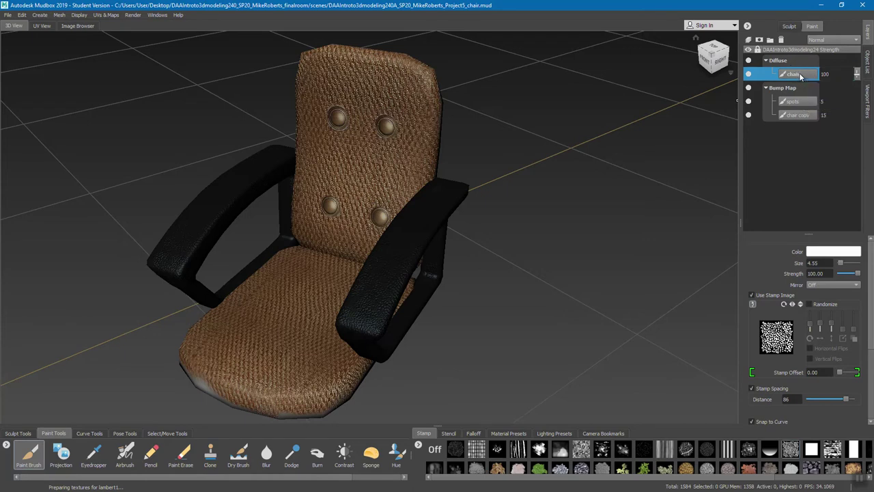
right_click(800, 75)
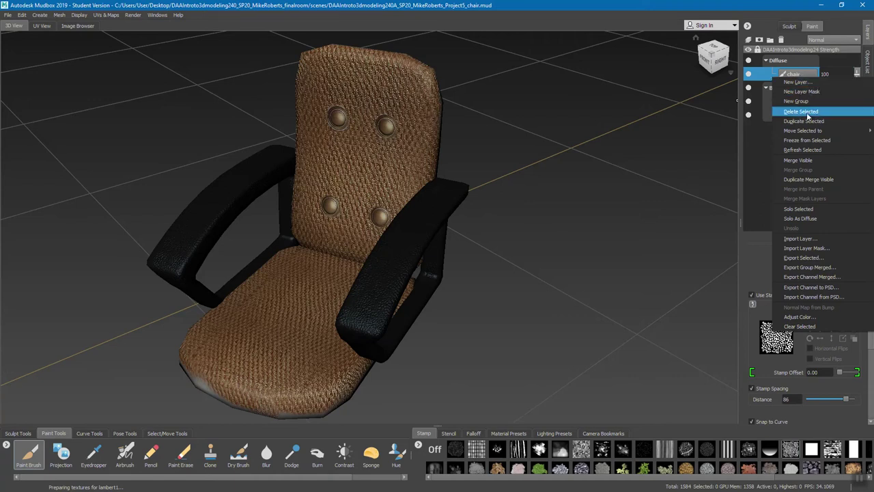
mouse_move(815, 133)
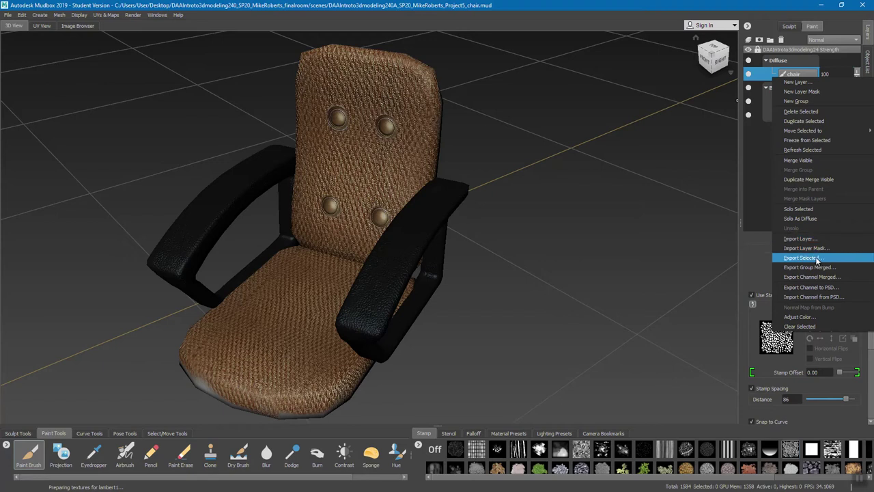
click(818, 259)
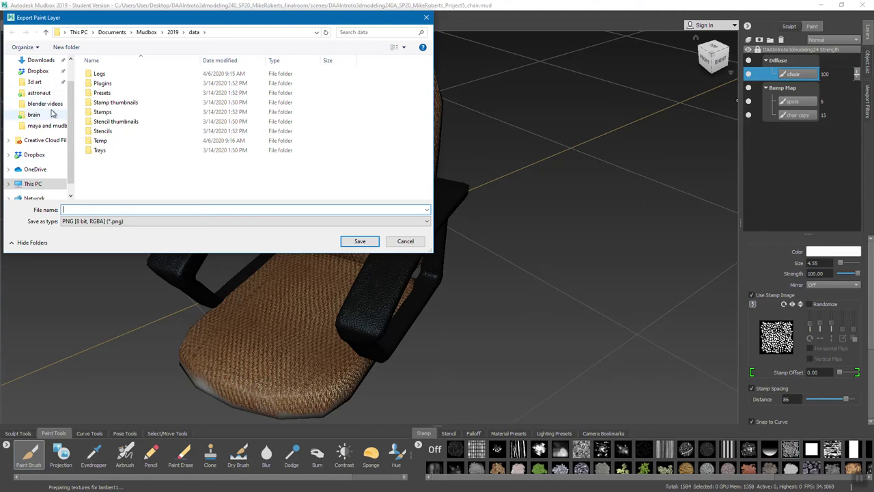
Step: Browse to the finalroom project folder on the Desktop as the export location
scroll(71, 113, up, 1)
scroll(61, 116, down, 2)
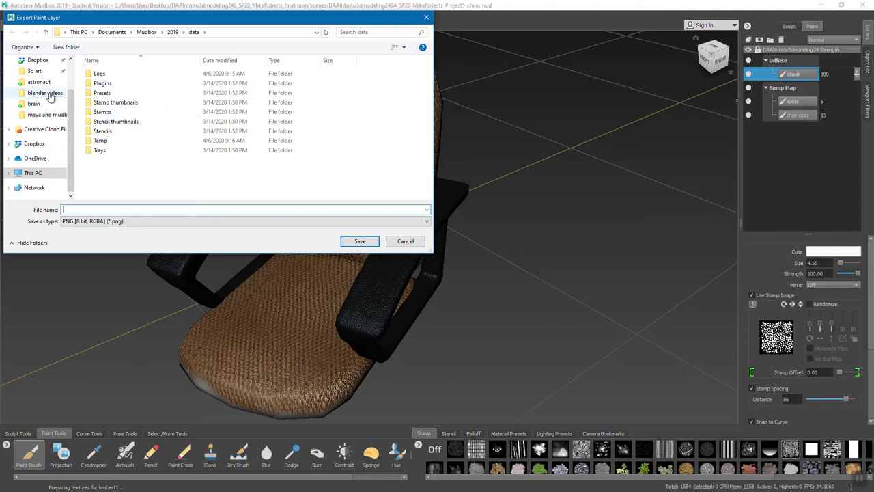
scroll(38, 103, up, 1)
click(38, 61)
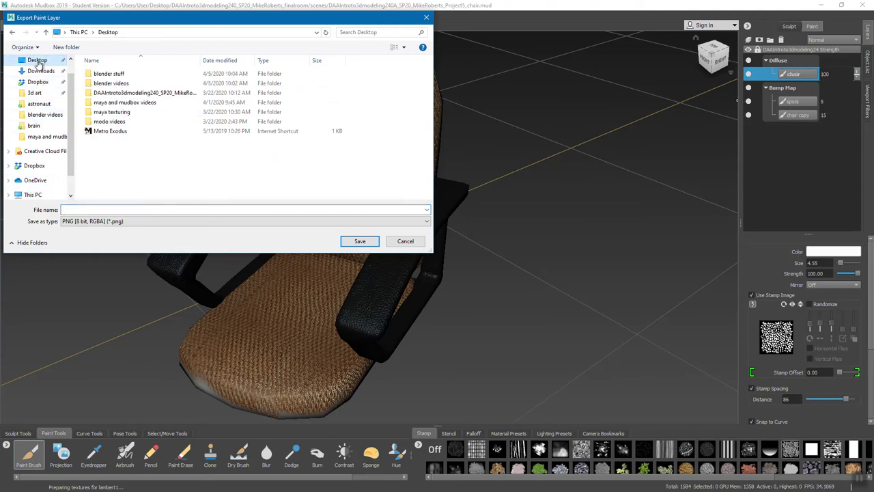
click(147, 95)
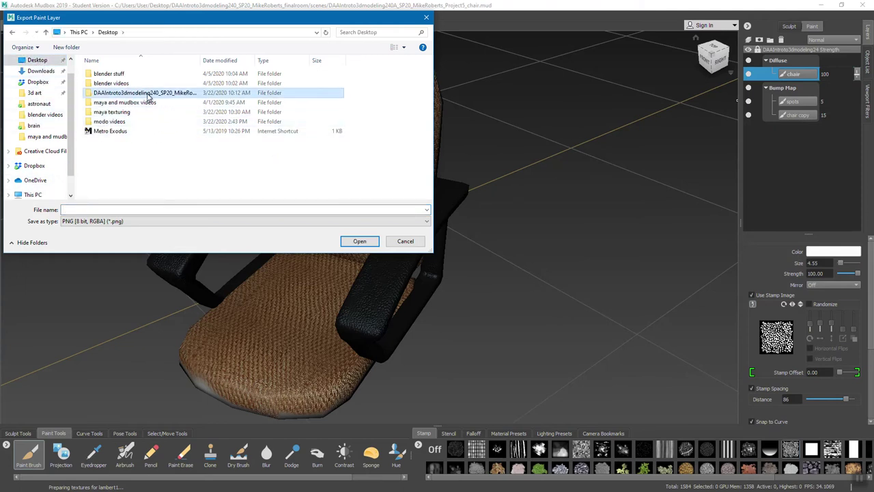
double_click(147, 96)
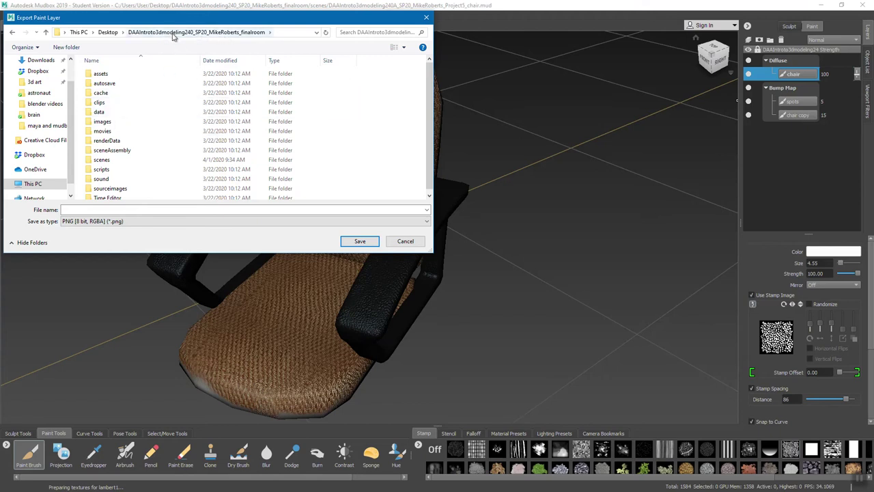
double_click(110, 160)
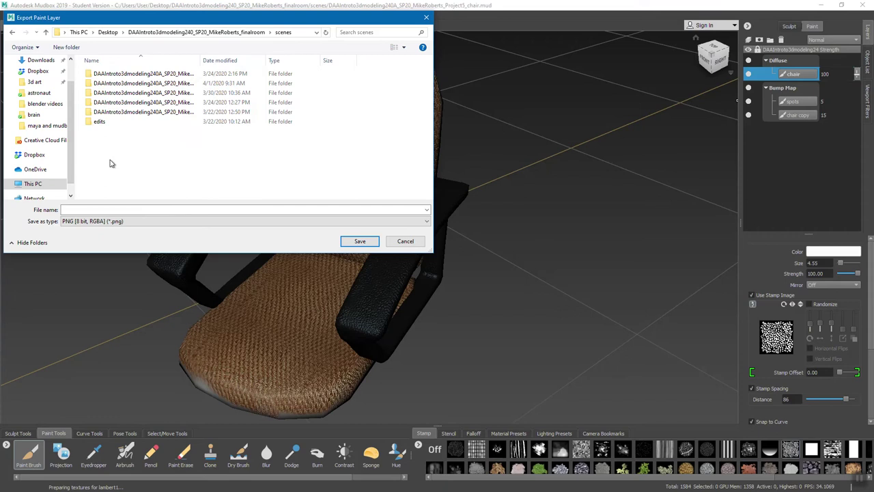
double_click(135, 75)
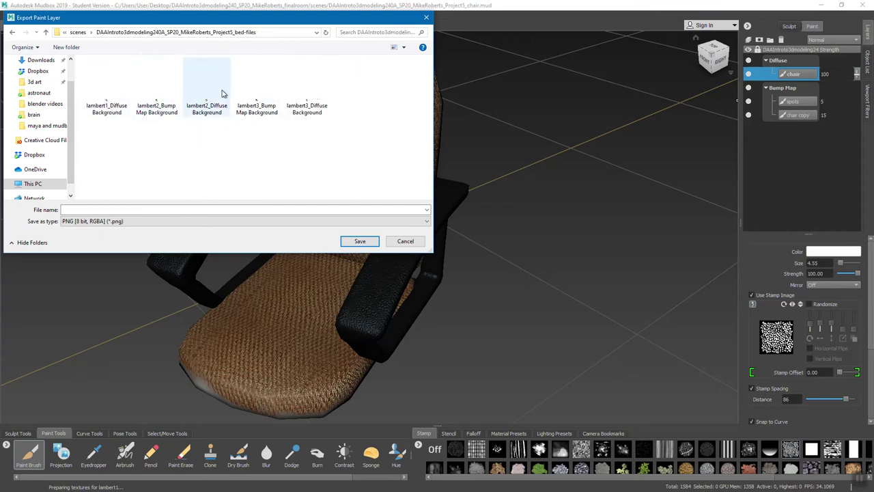
click(11, 35)
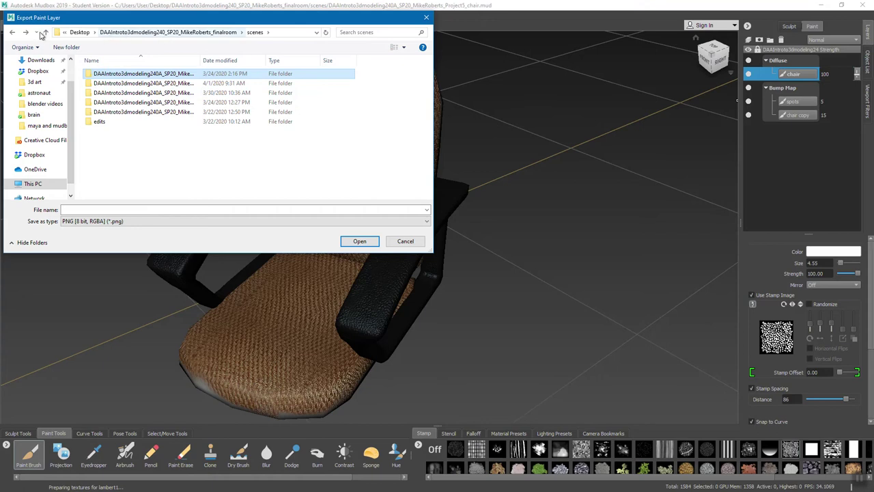
click(13, 34)
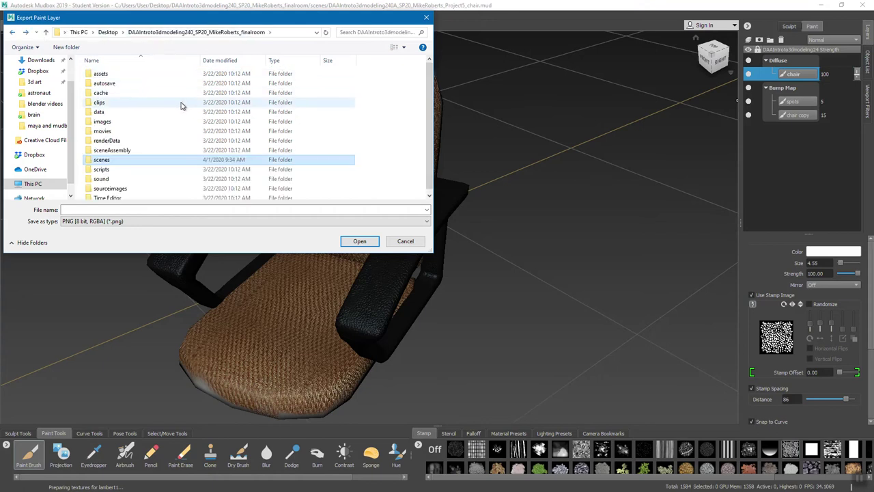
Step: Save the layer in the project's images folder as chair_color in PNG [8 bit, RGBA] format
double_click(130, 121)
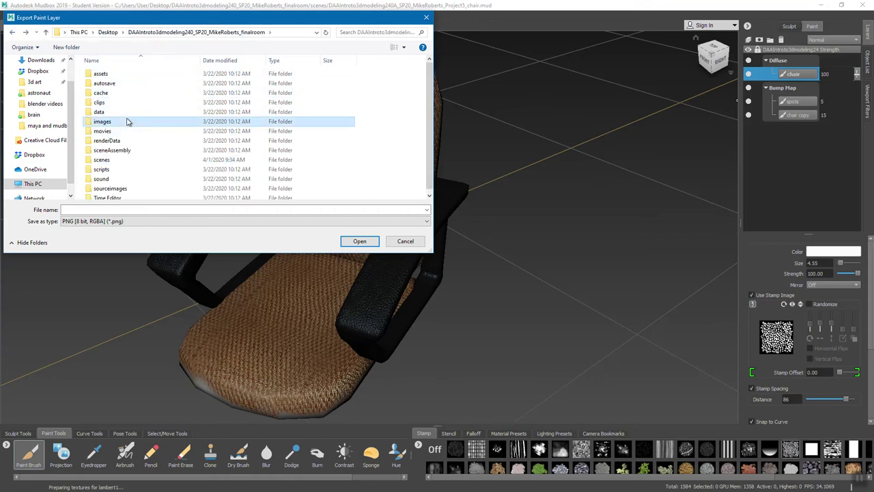
click(175, 209)
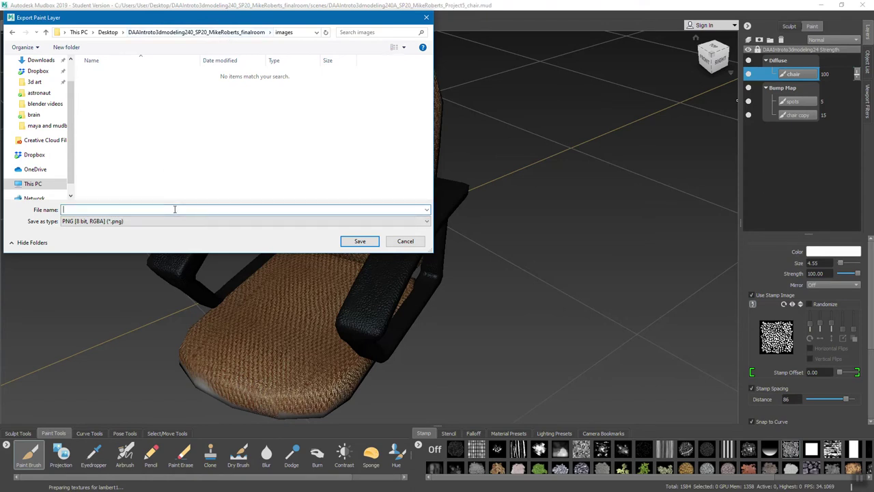
text(chair_color)
click(106, 221)
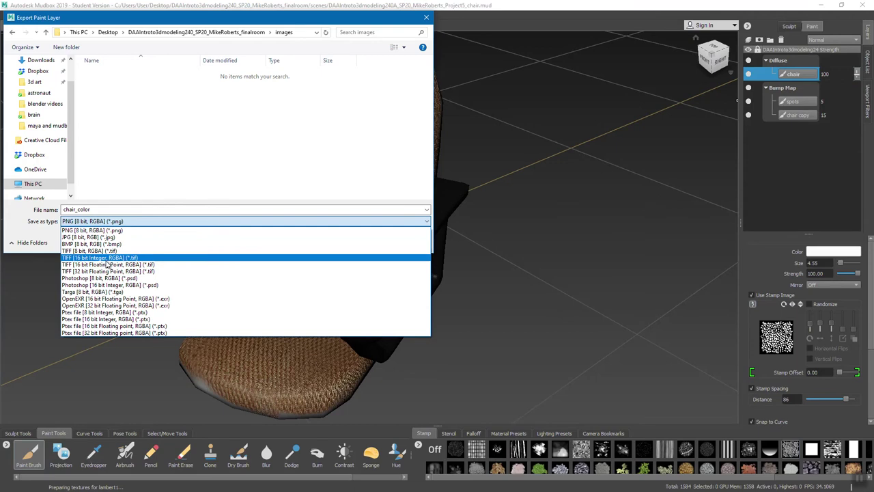
click(44, 224)
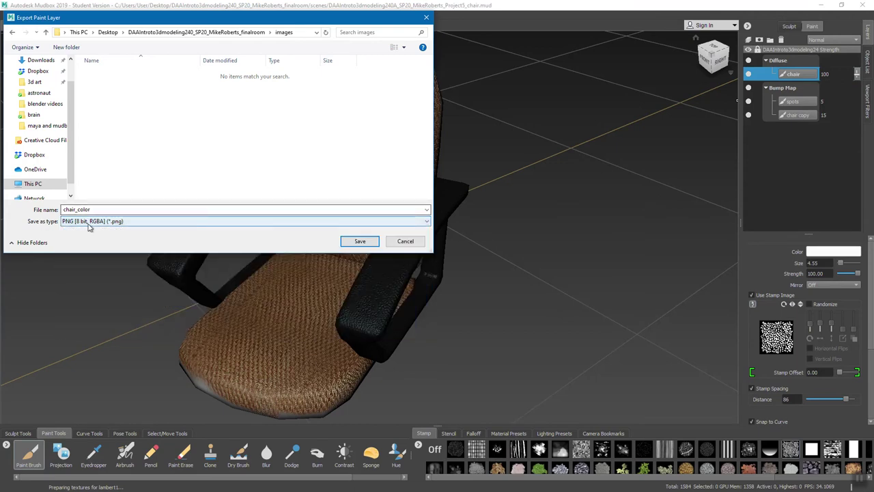
click(360, 242)
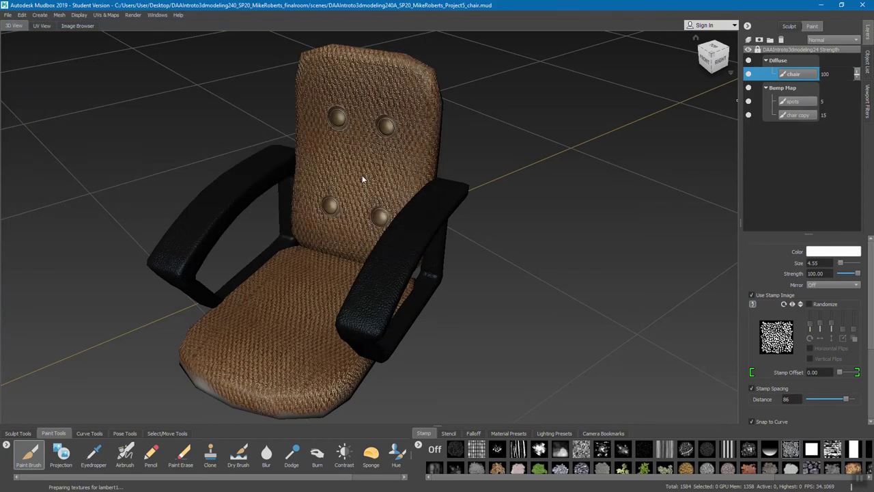
Step: Merge the visible Bump Map layers, spots and chair copy, into a single layer
click(798, 102)
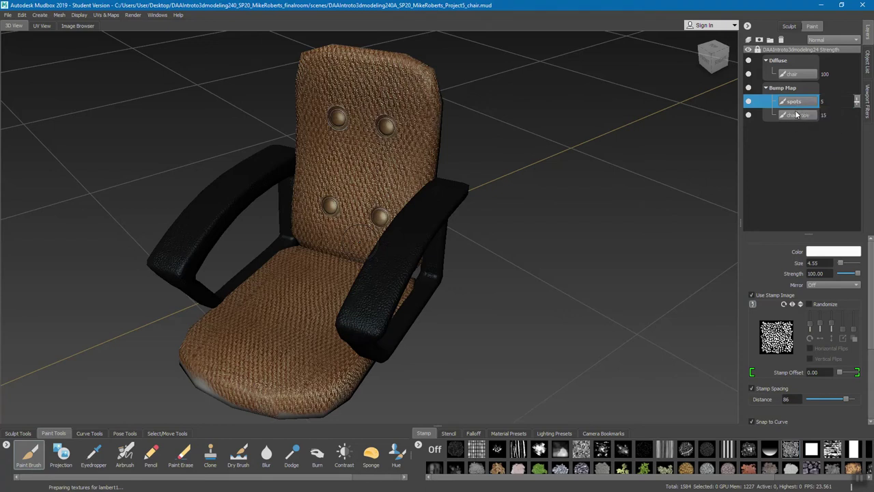
click(797, 114)
click(802, 103)
right_click(801, 103)
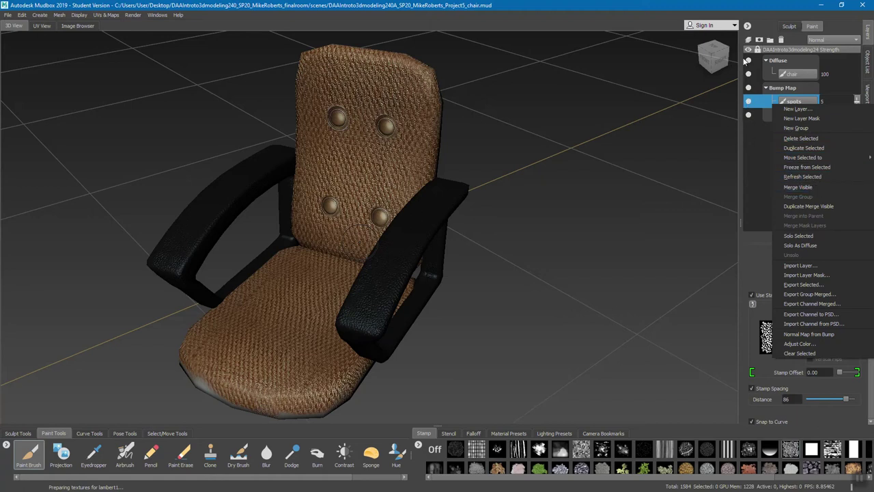
click(808, 187)
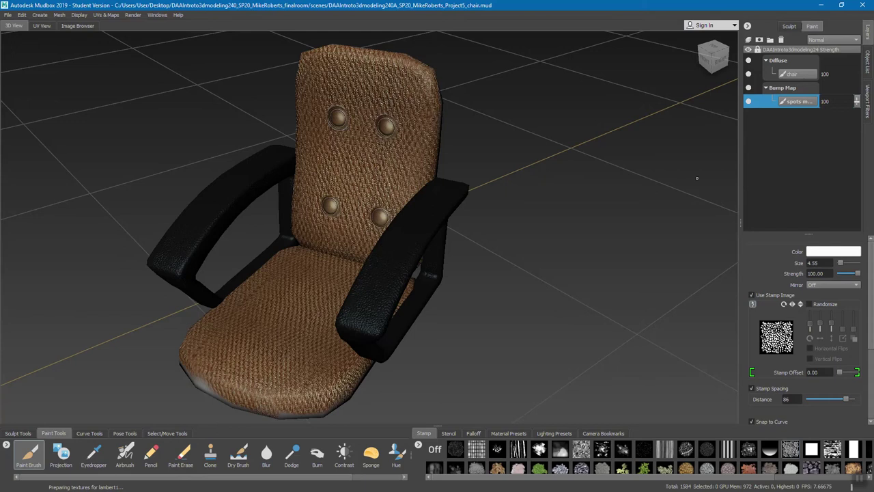
Step: Export the merged Bump Map layer to the images folder as chair_bump in PNG [8 bit, RGBA] format
right_click(798, 102)
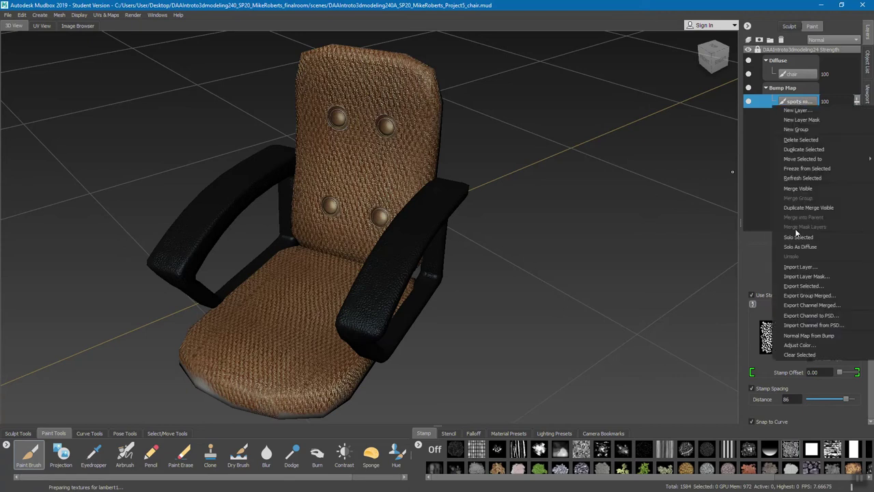
click(804, 286)
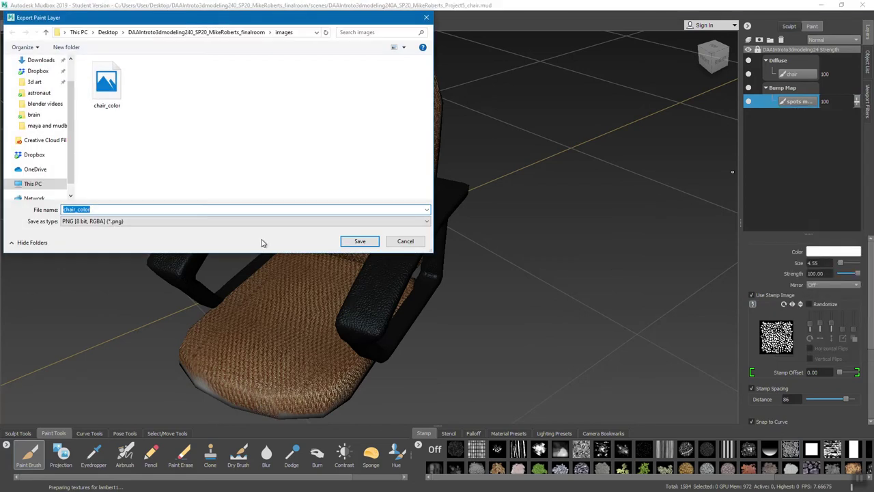
click(206, 210)
key(BackSpace)
key(BackSpace)
key(BackSpace)
key(BackSpace)
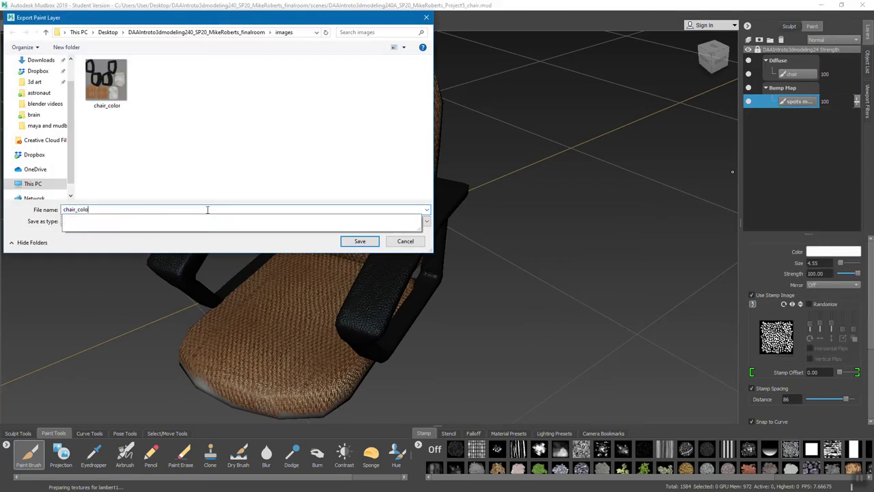
text(bump)
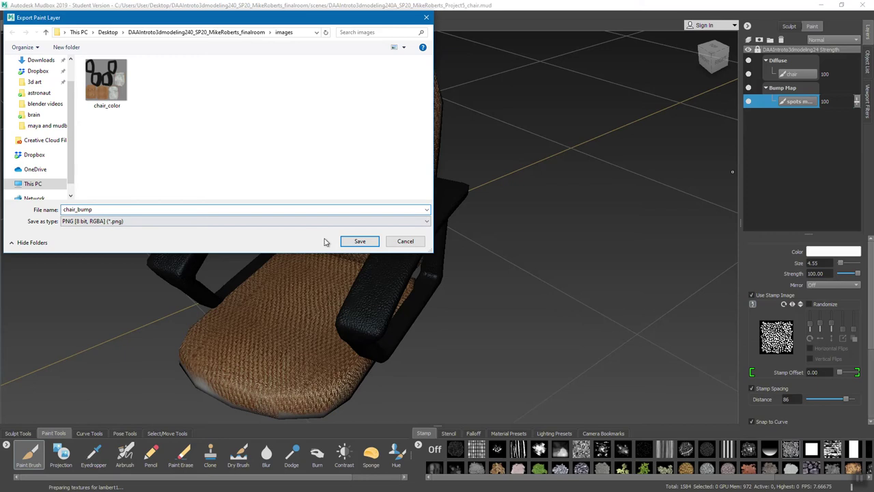
click(359, 241)
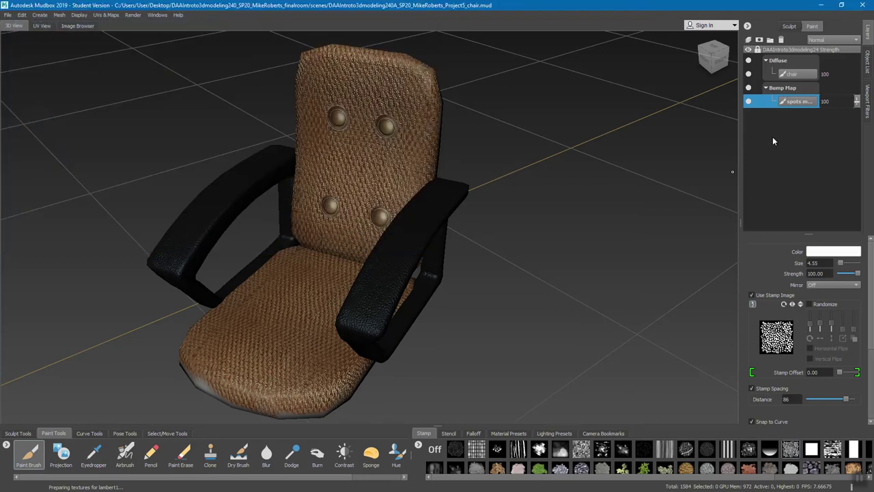
Step: Open the Project5_bed scene from the project's scenes folder without saving the changes to the chair scene
click(8, 15)
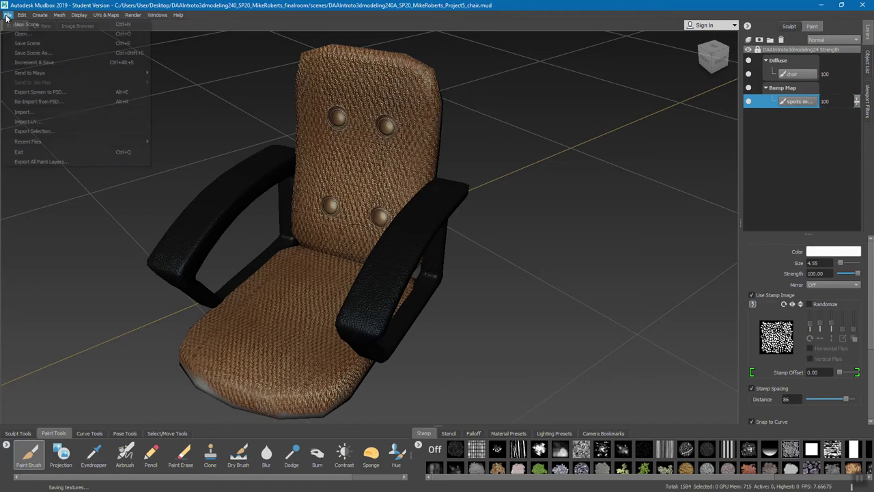
click(25, 34)
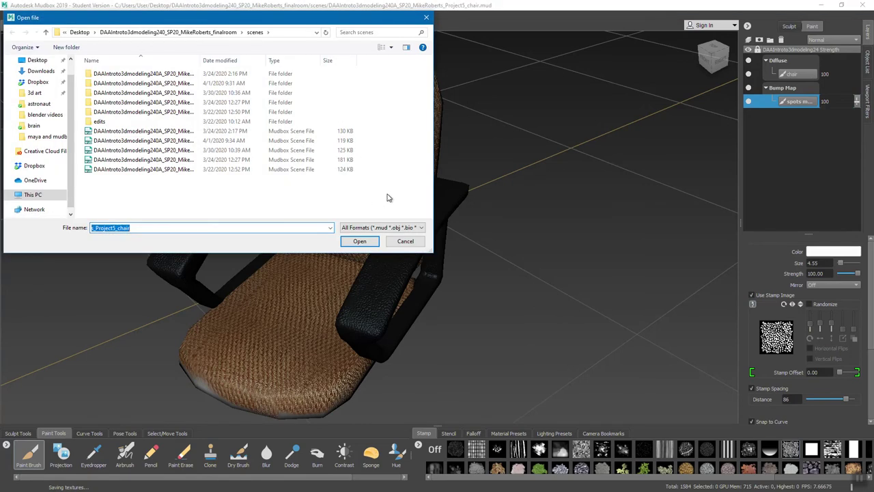
click(158, 134)
drag(431, 250, 529, 258)
drag(199, 60, 279, 60)
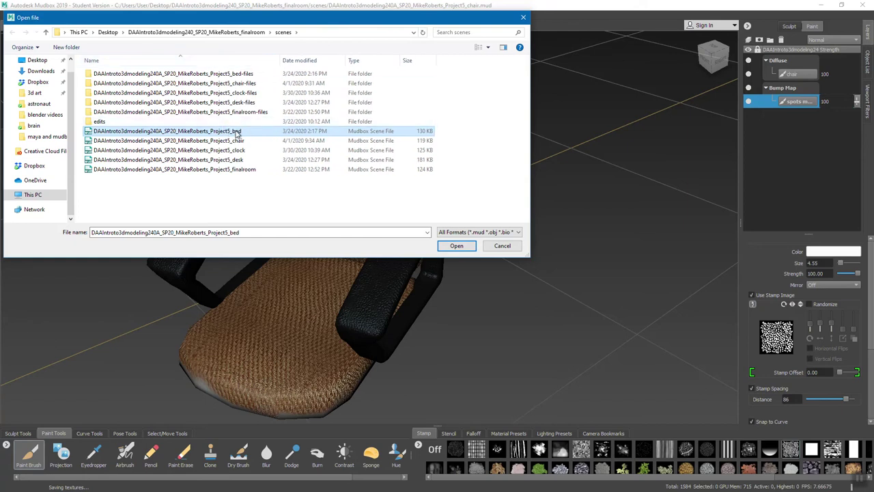
click(456, 246)
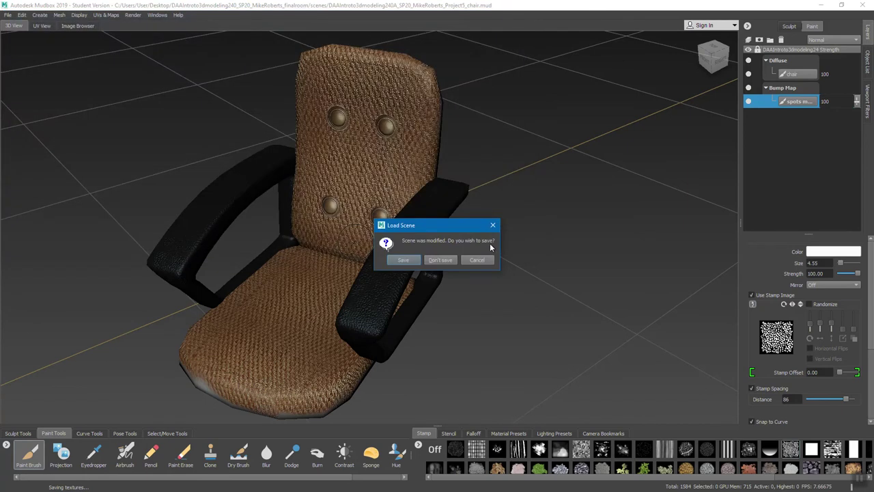
click(442, 259)
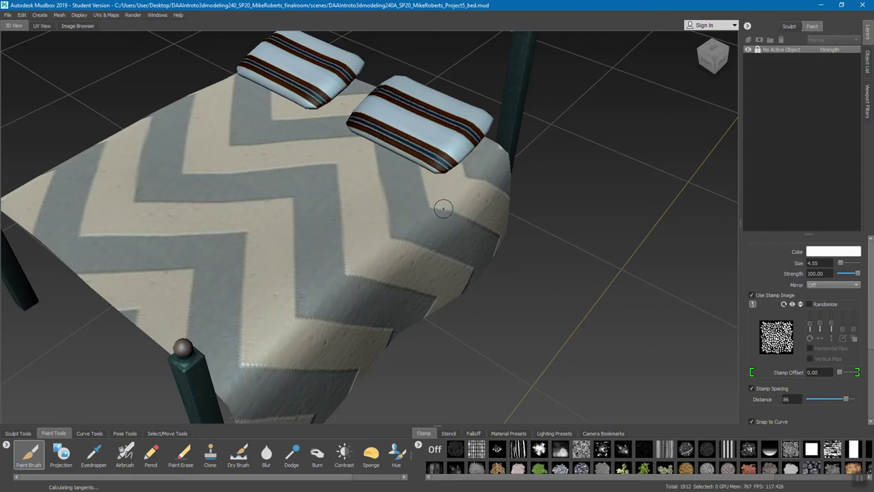
Step: Export the bedposts' Diffuse layer to the images folder as bedpost_color in PNG [8 bit, RGBA] format
alt+drag(486, 206, 402, 189)
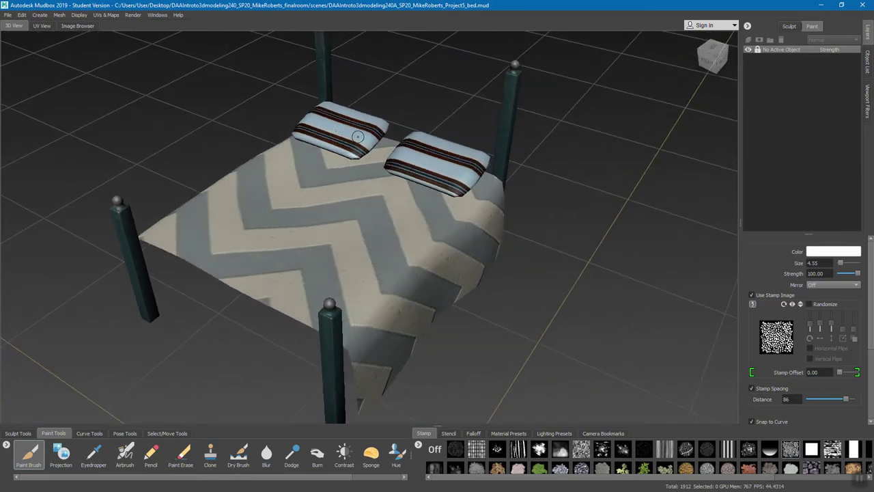
click(868, 63)
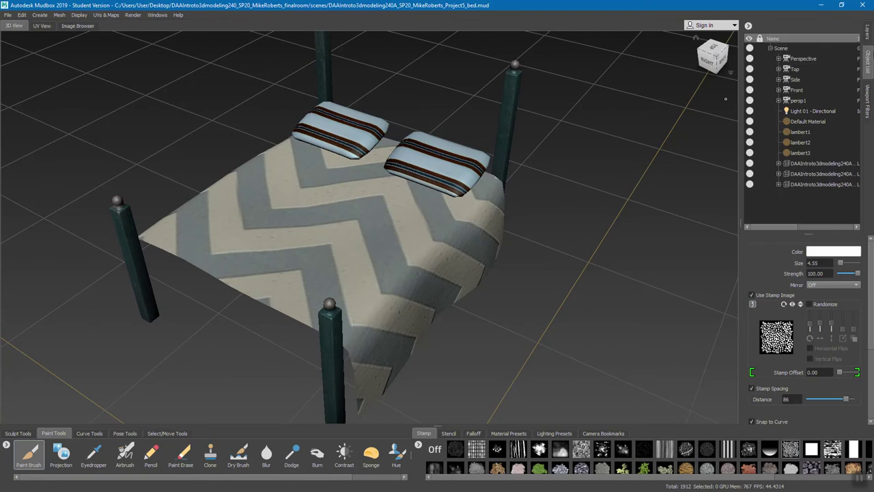
click(835, 164)
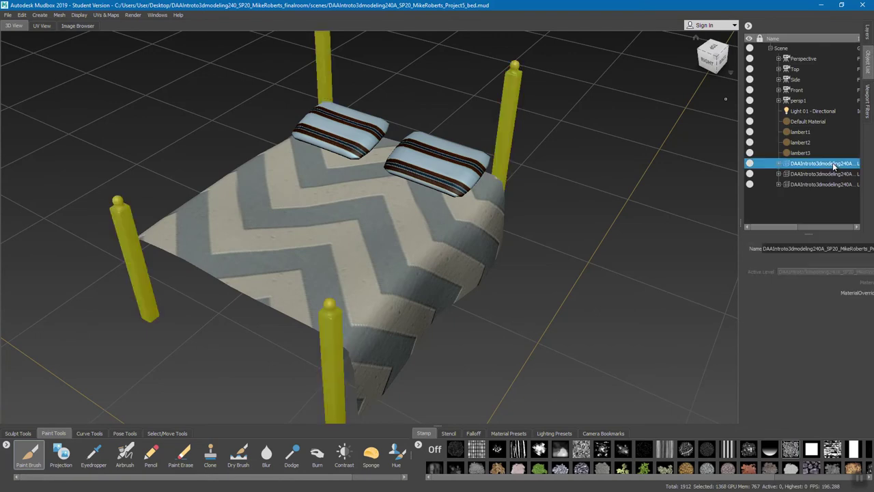
click(869, 31)
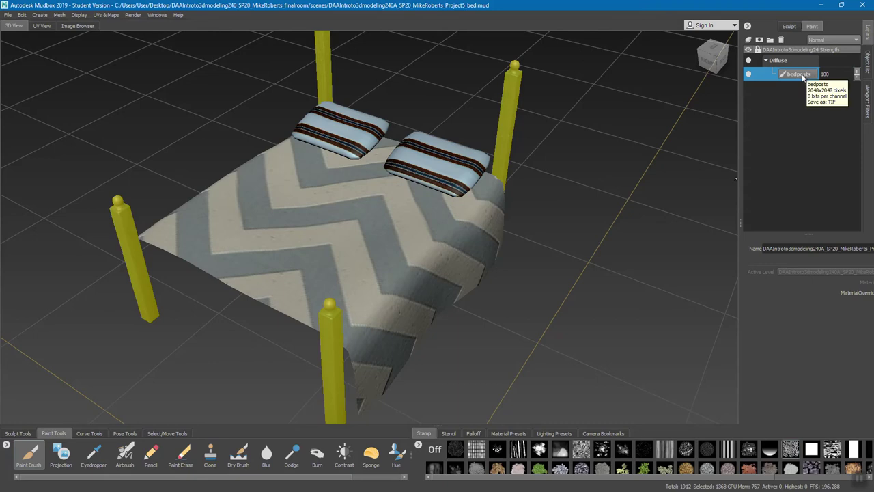
right_click(803, 77)
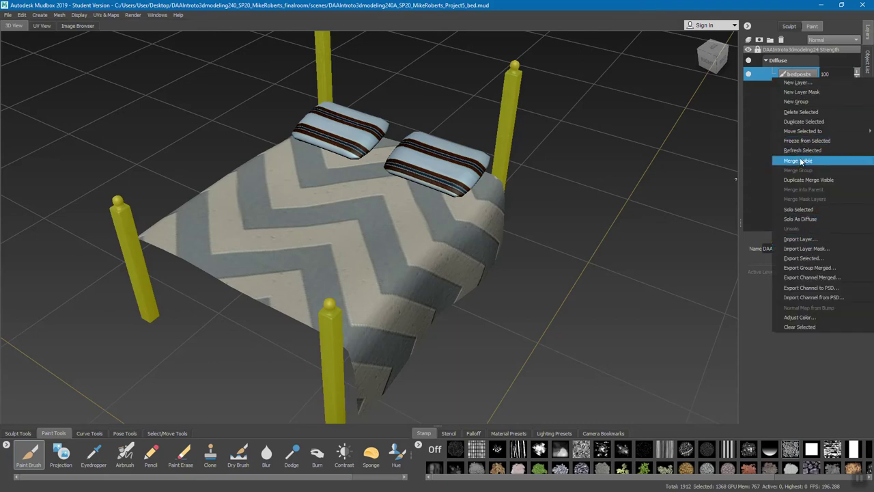
click(806, 259)
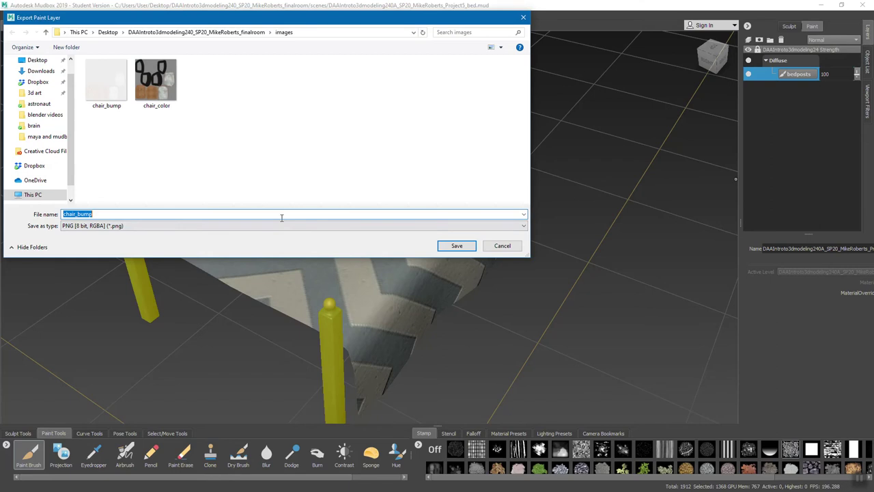
text(bedpost_color)
key(Return)
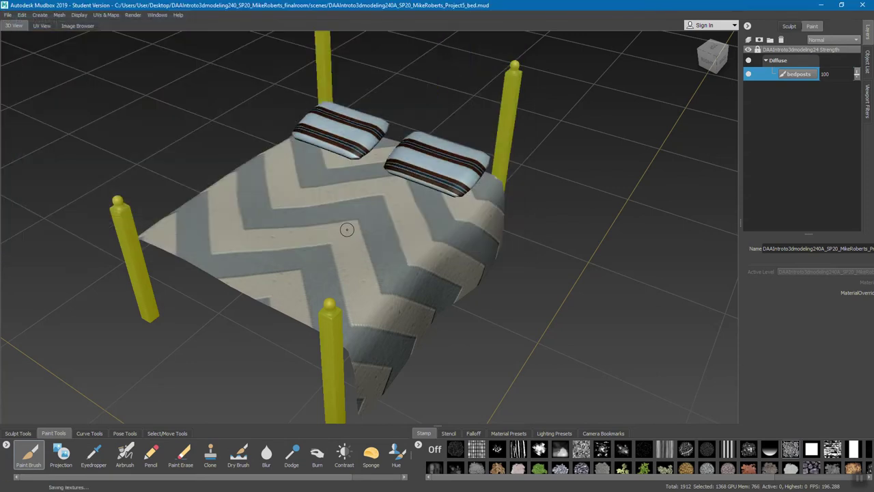
Step: Export the blanket's Bump Map layer to the images folder as bedblanket_bump in PNG [8 bit, RGBA] format
click(868, 61)
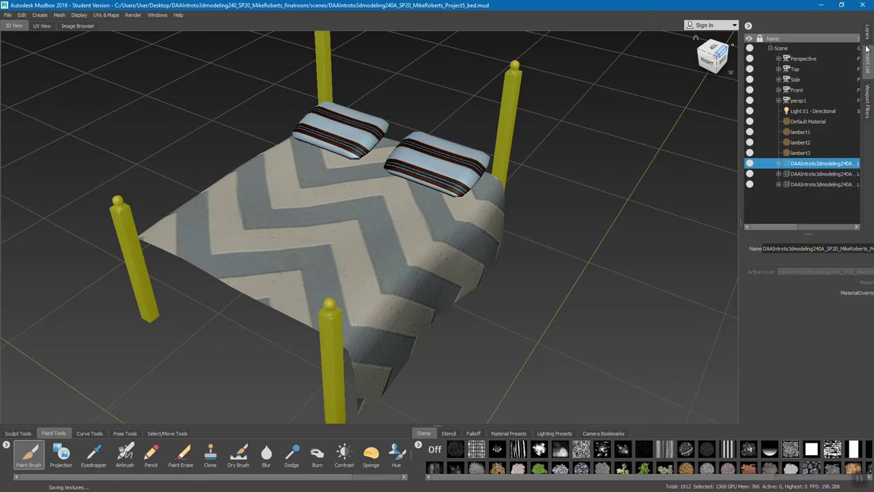
click(824, 174)
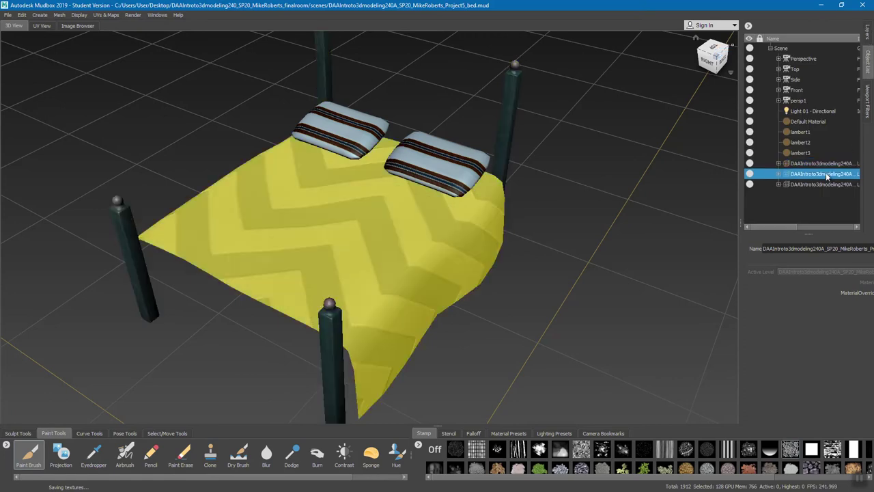
click(867, 34)
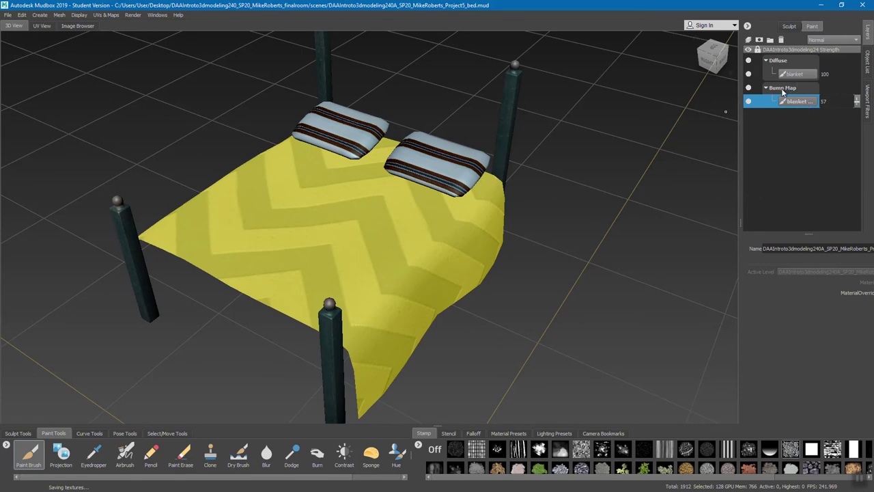
right_click(798, 103)
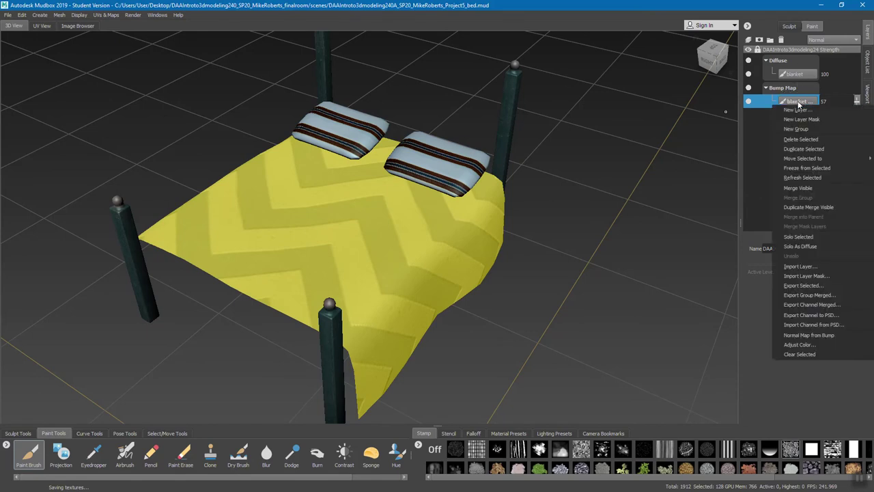
click(813, 289)
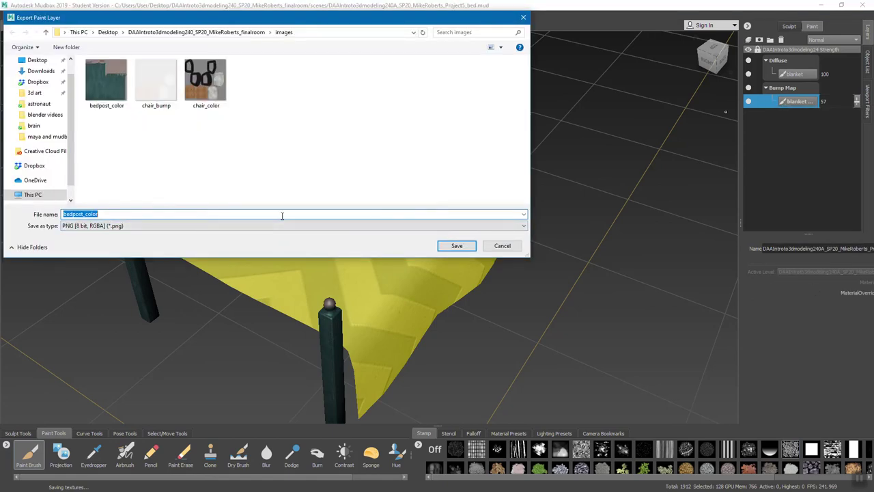
text(bedblanket_bump)
click(456, 245)
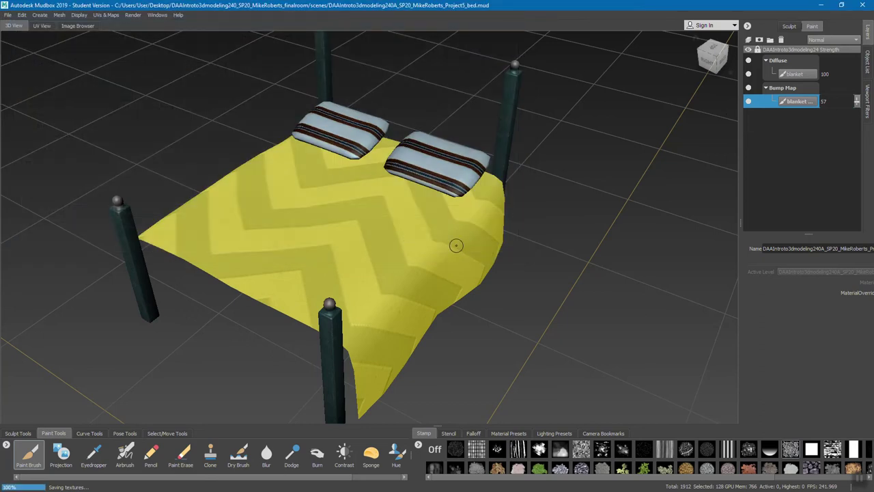
Step: Export the blanket's Diffuse layer to the images folder as bedblanket_color in PNG [8 bit, RGBA] format
click(793, 75)
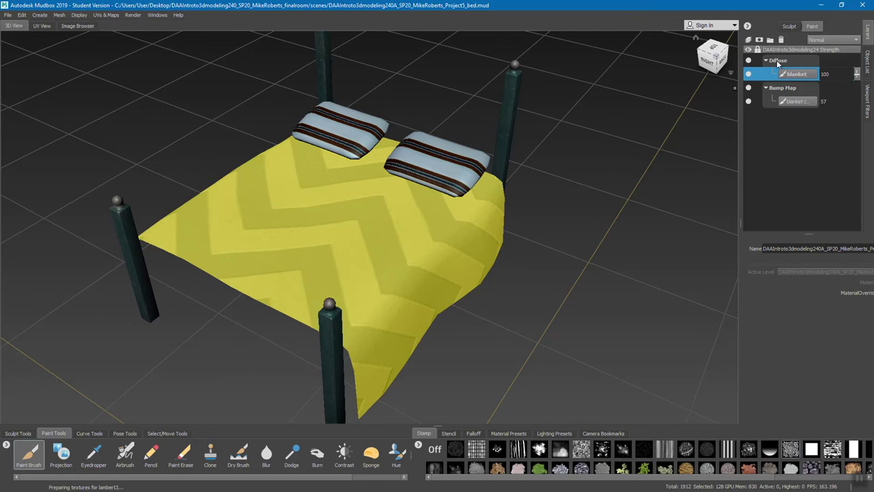
right_click(799, 78)
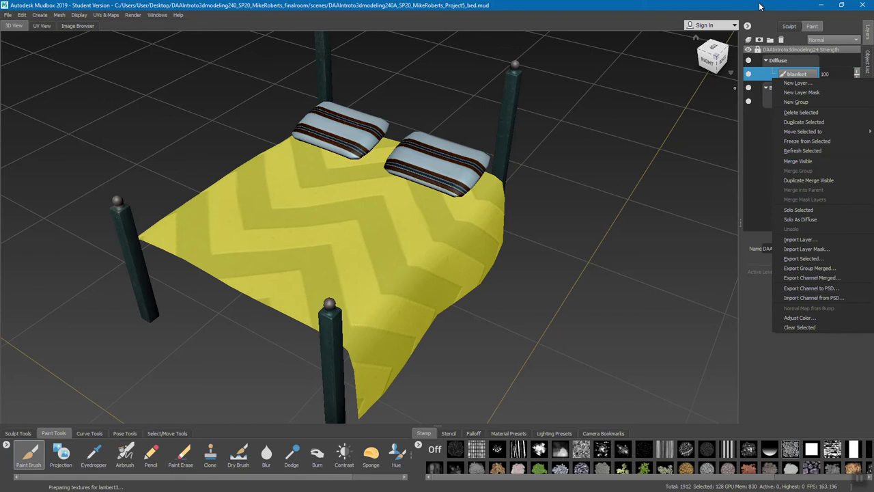
click(763, 14)
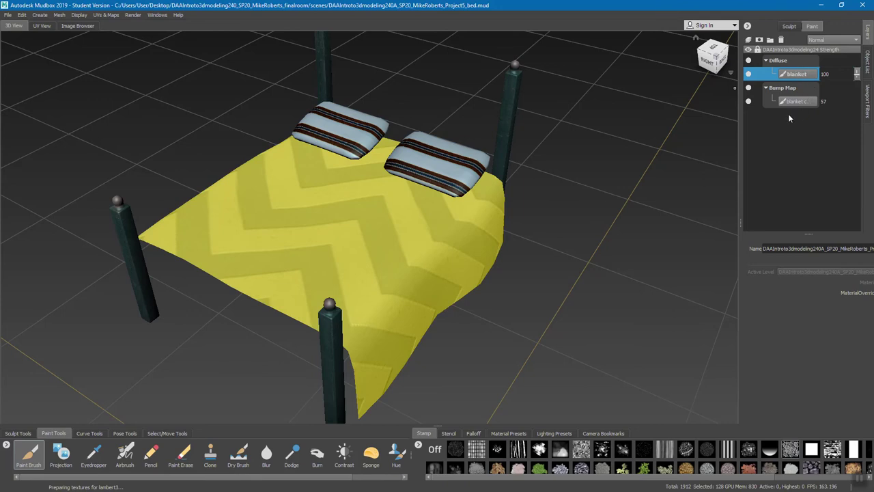
right_click(801, 77)
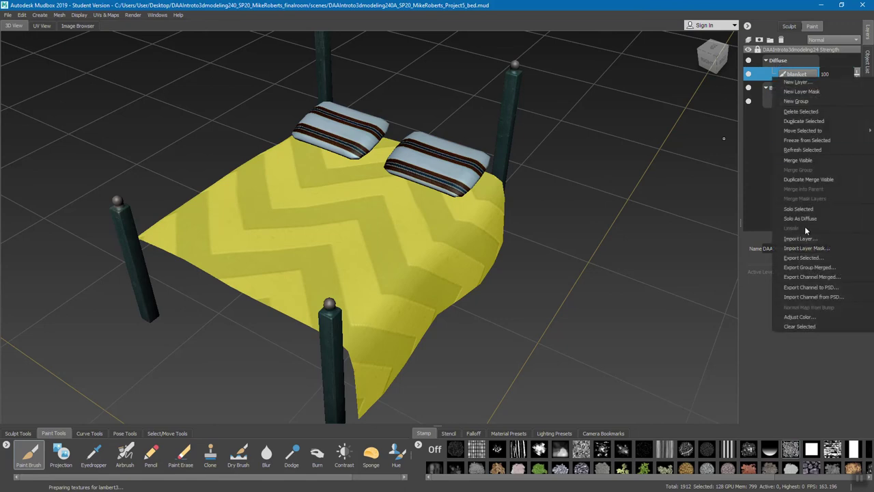
click(810, 259)
click(246, 214)
key(BackSpace)
key(BackSpace)
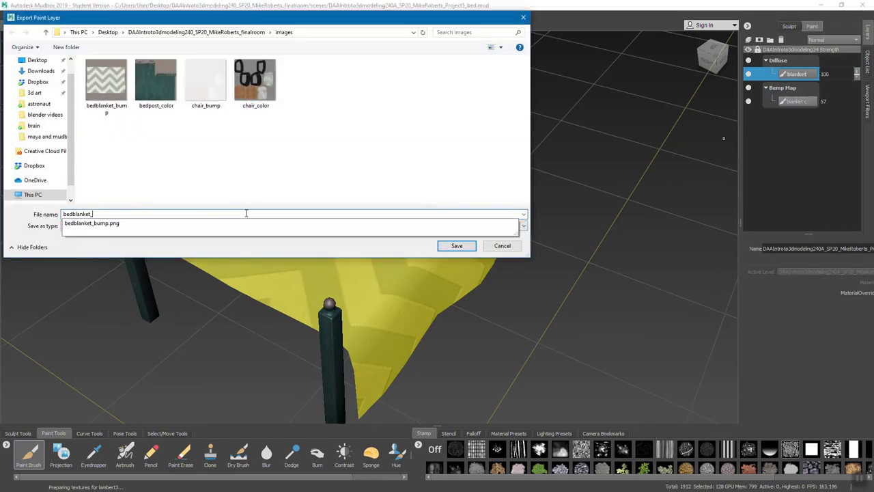
text(color)
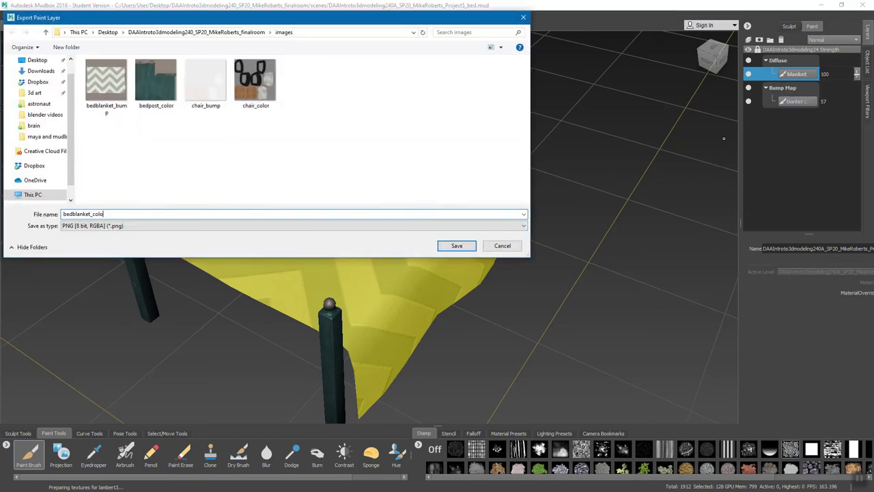
click(457, 246)
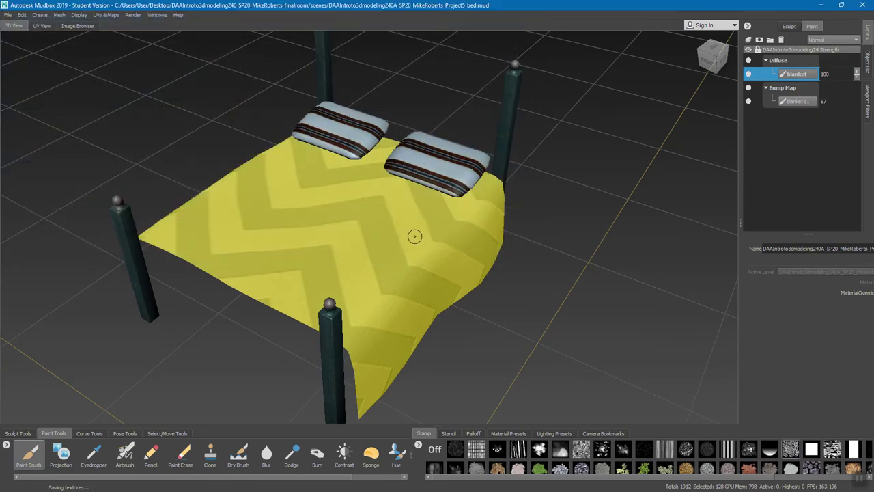
Step: Export the pillows' Bump Map layer to the images folder as bedpillow_bump in PNG [8 bit, RGBA] format
click(867, 69)
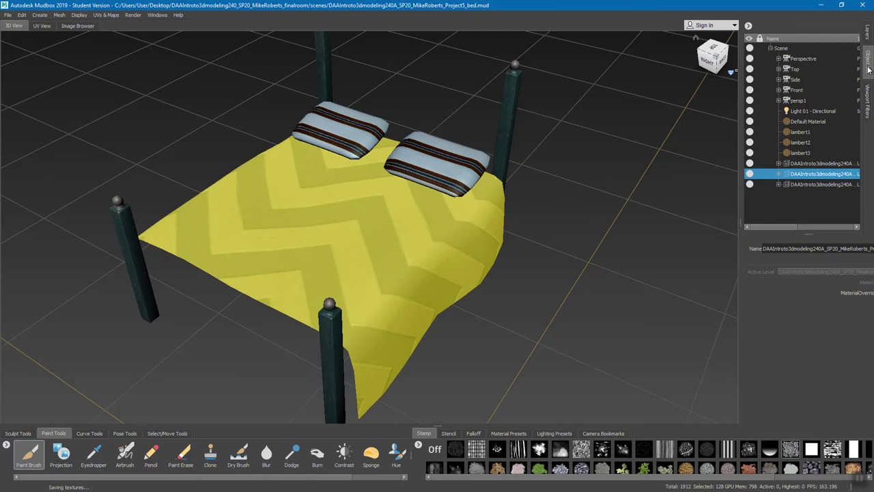
click(825, 164)
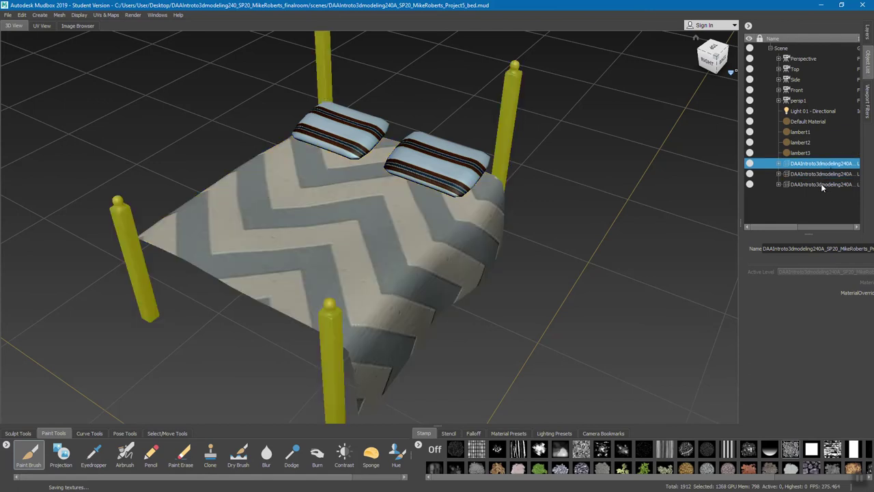
click(821, 183)
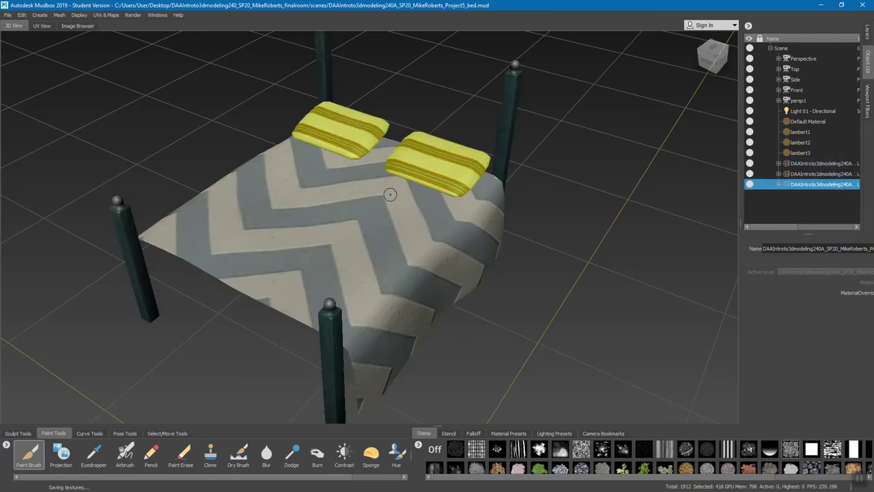
click(870, 33)
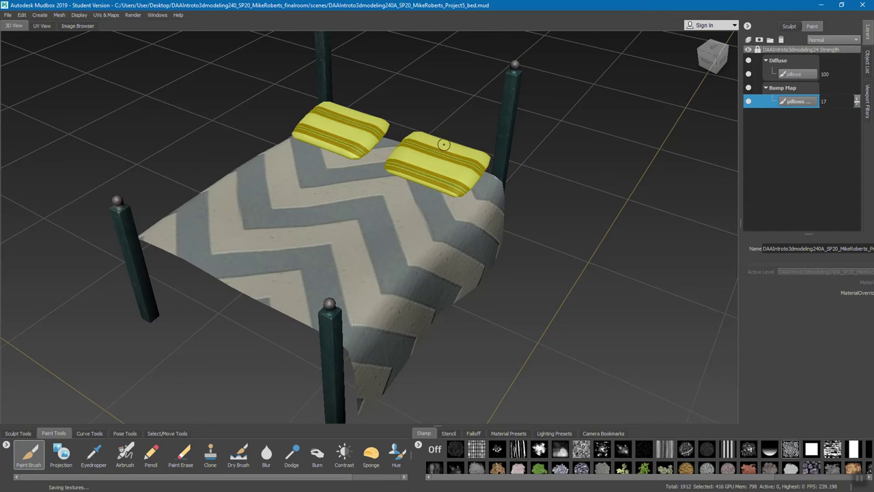
right_click(796, 104)
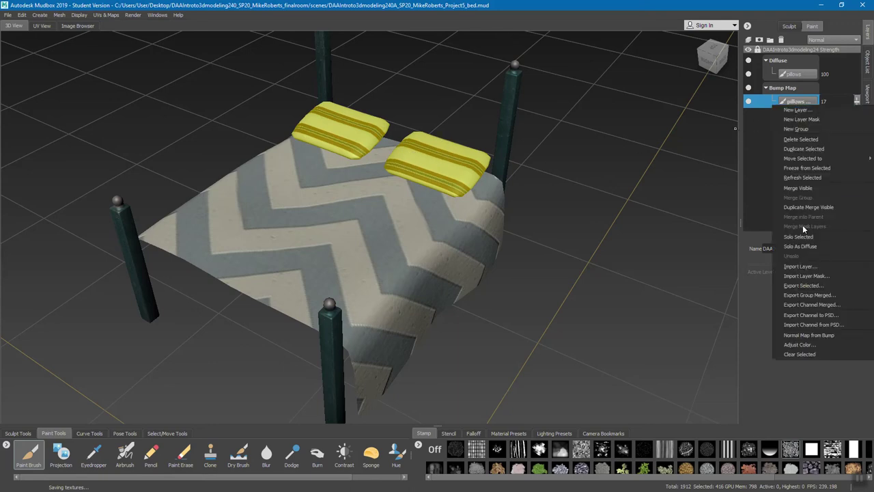
click(809, 287)
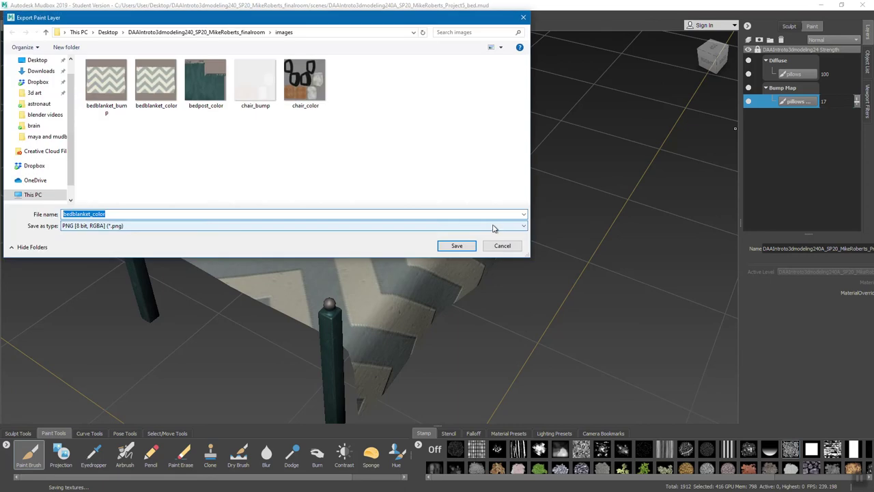
key(BackSpace)
key(BackSpace)
key(BackSpace)
key(BackSpace)
key(BackSpace)
key(BackSpace)
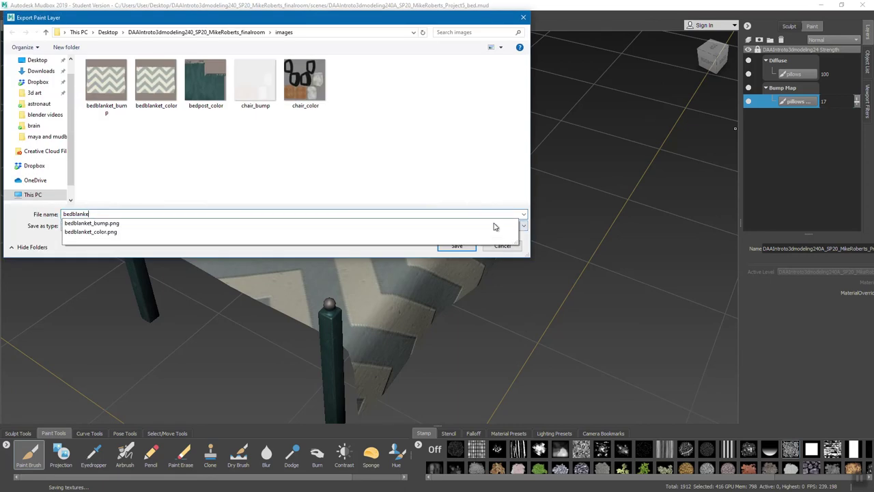
key(BackSpace)
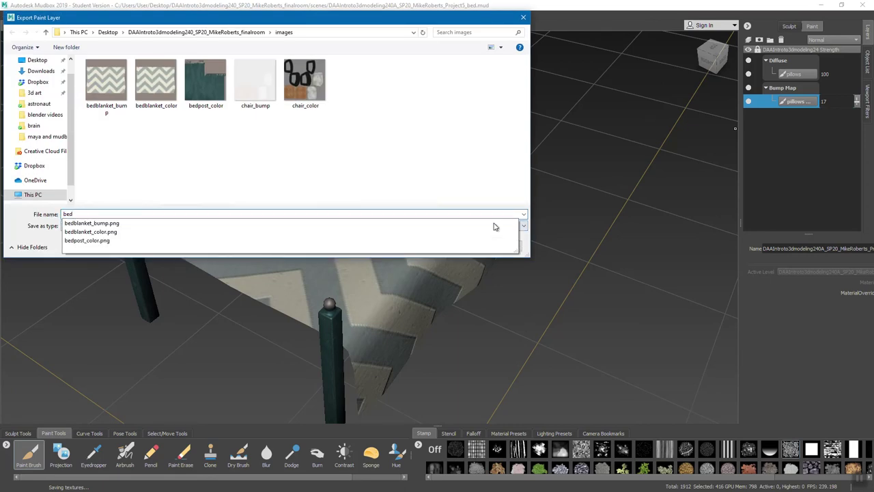
text(pillow)
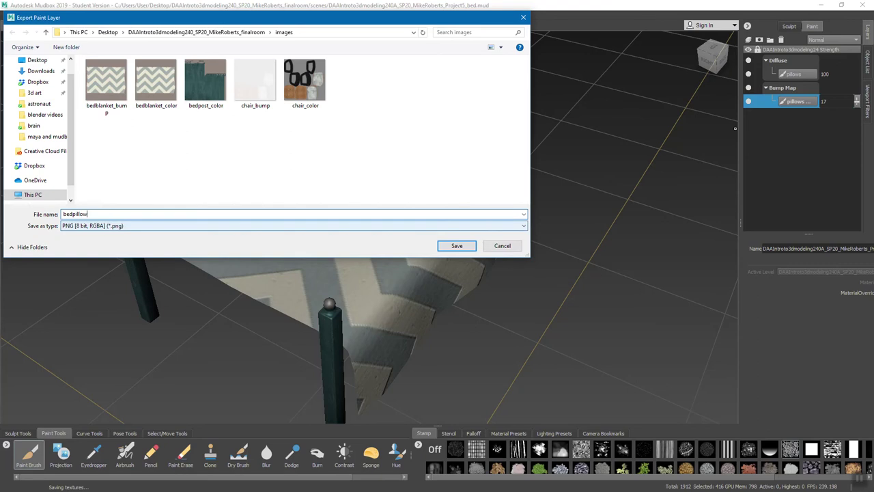
text(_bump)
click(461, 247)
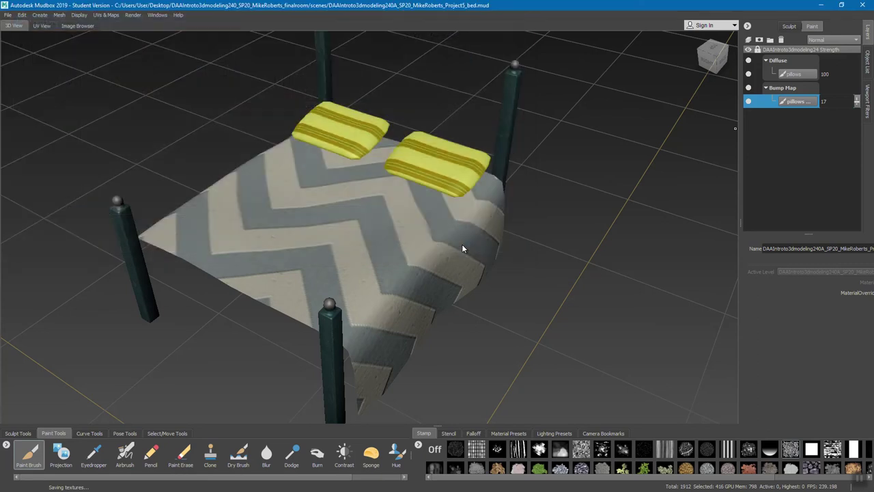
Step: Export the pillows' Diffuse layer to the images folder as bedpillow_color in PNG [8 bit, RGBA] format
click(792, 75)
right_click(795, 78)
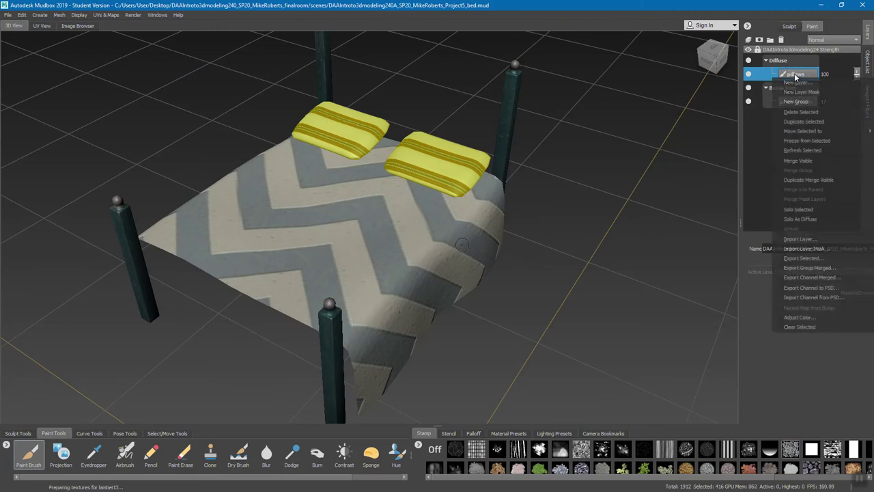
click(803, 258)
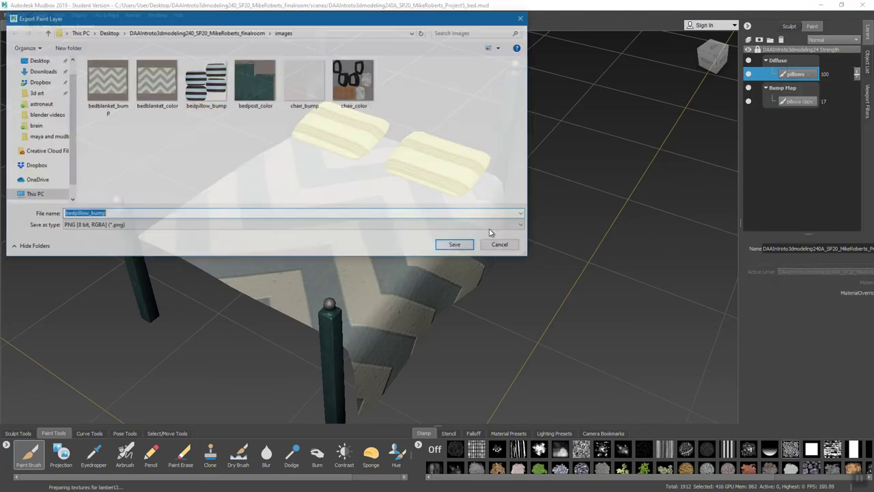
click(314, 211)
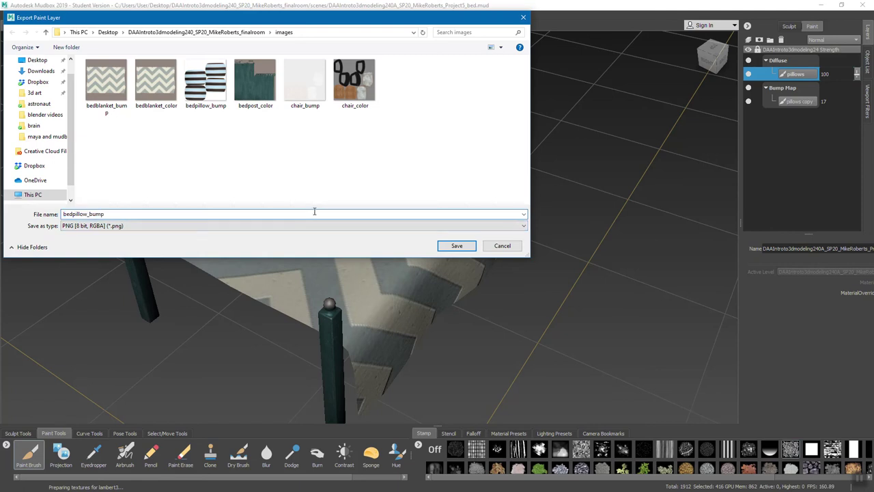
key(BackSpace)
key(BackSpace)
key(BackSpace)
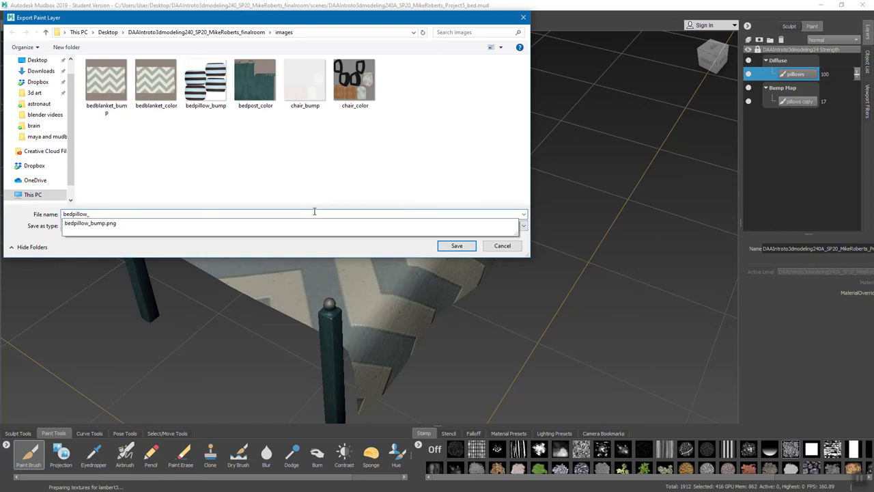
text(color)
click(455, 245)
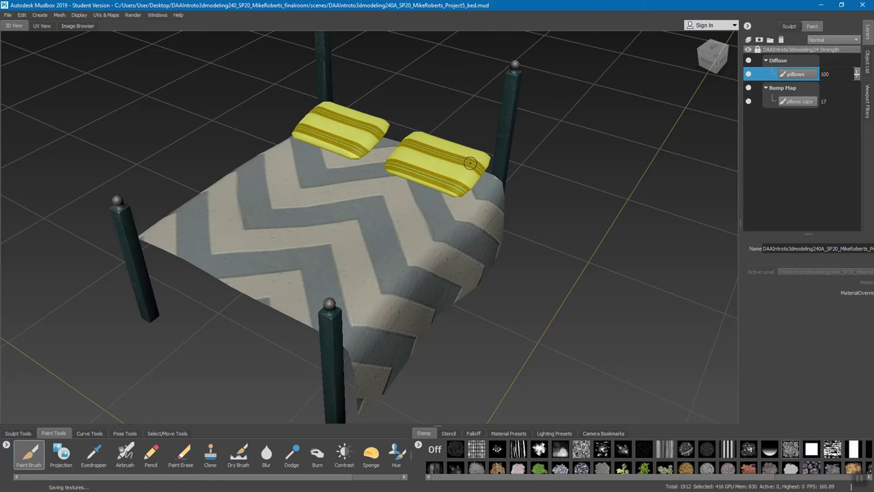
Step: Open the Project5 clock scene from the scenes folder and expand its Incandescence and Diffuse paint channels
click(7, 15)
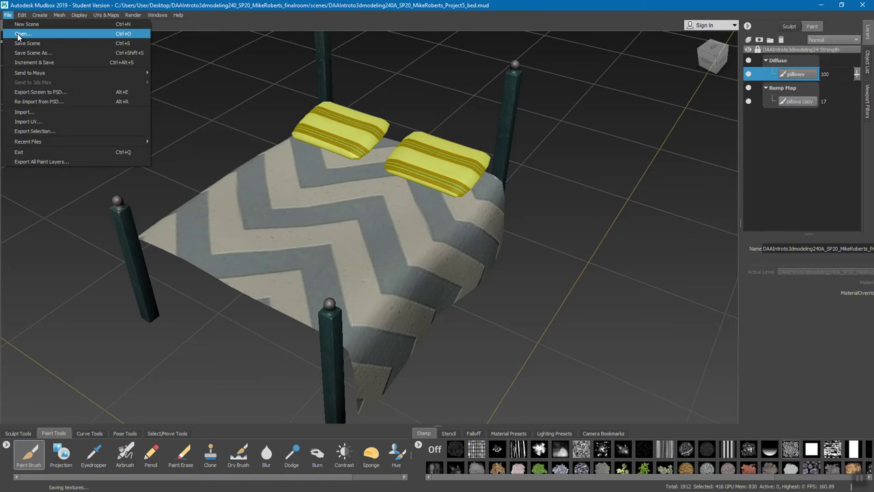
click(18, 34)
click(199, 150)
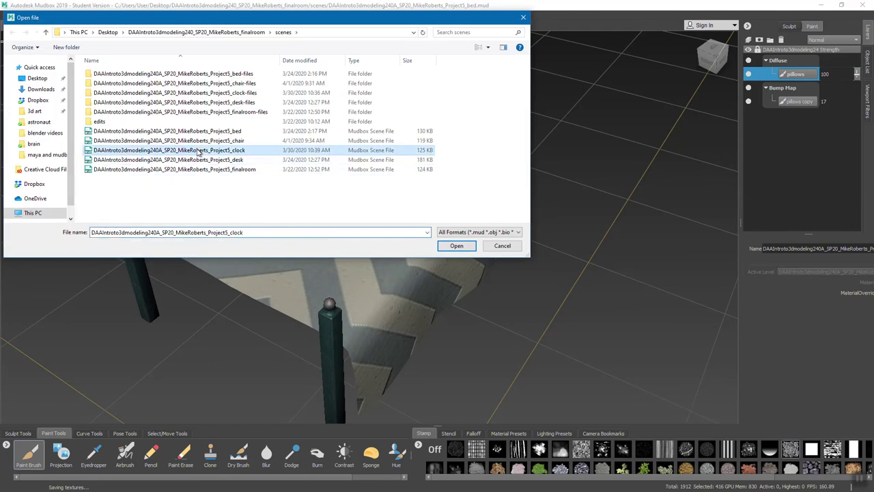
click(456, 246)
click(441, 260)
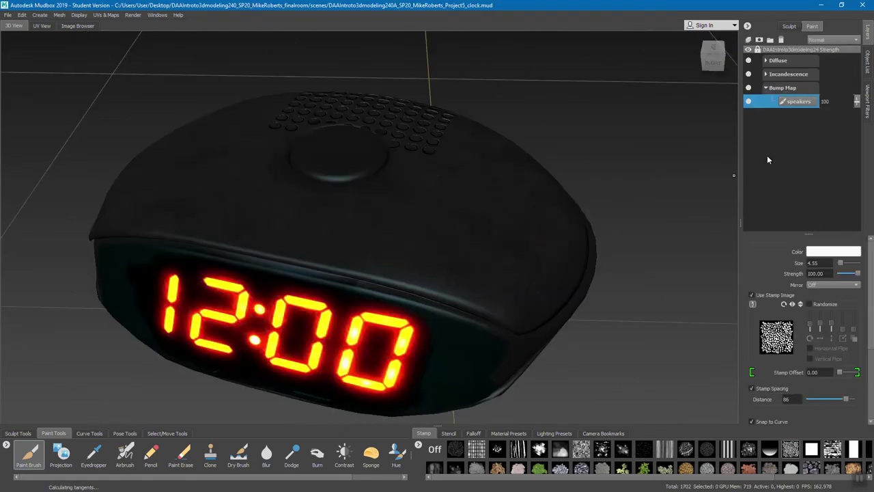
click(767, 74)
click(767, 61)
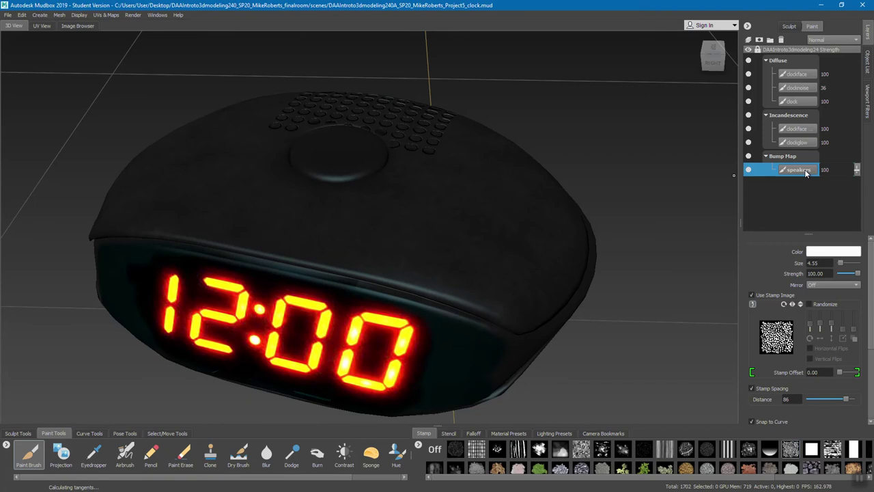
Step: Export the clock's speakers Bump Map layer to the images folder as clock_bump in PNG [8 bit, RGBA] format
click(868, 65)
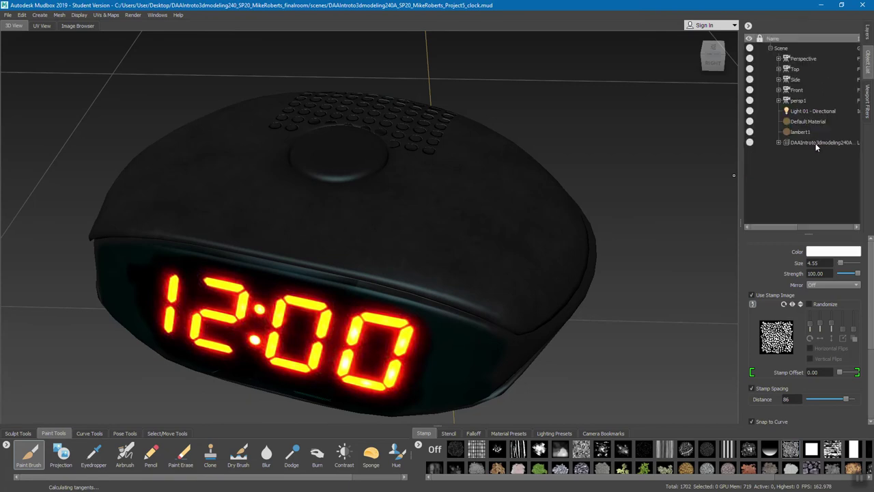
click(869, 34)
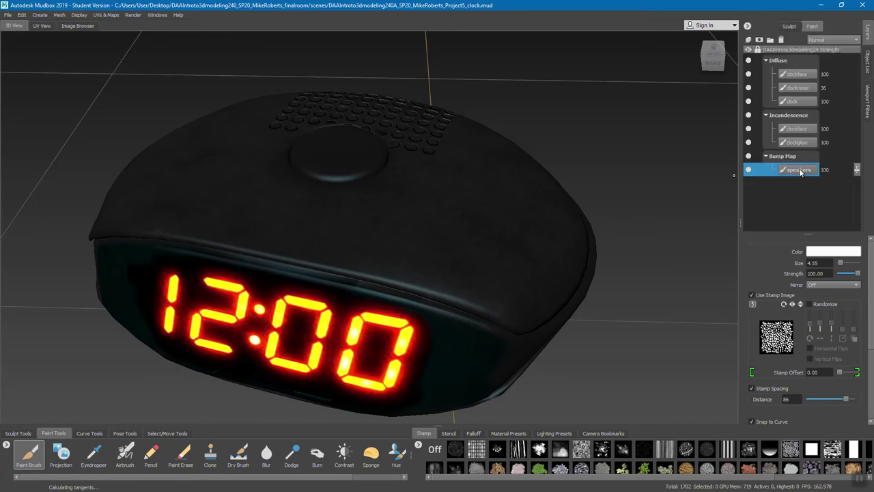
right_click(802, 172)
click(816, 353)
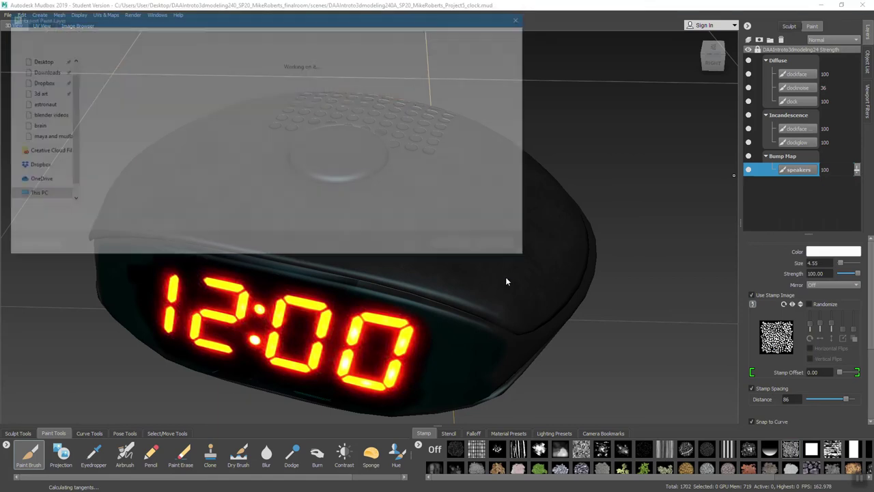
click(326, 214)
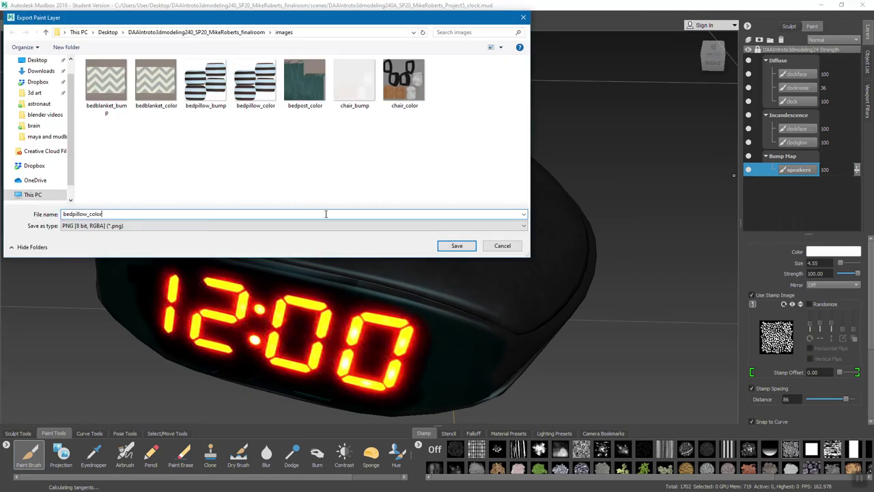
key(BackSpace)
key(BackSpace)
key(BackSpace)
key(BackSpace)
key(BackSpace)
key(BackSpace)
key(BackSpace)
key(BackSpace)
key(BackSpace)
key(BackSpace)
key(BackSpace)
key(BackSpace)
key(BackSpace)
key(BackSpace)
key(BackSpace)
text(clock_bump)
click(465, 246)
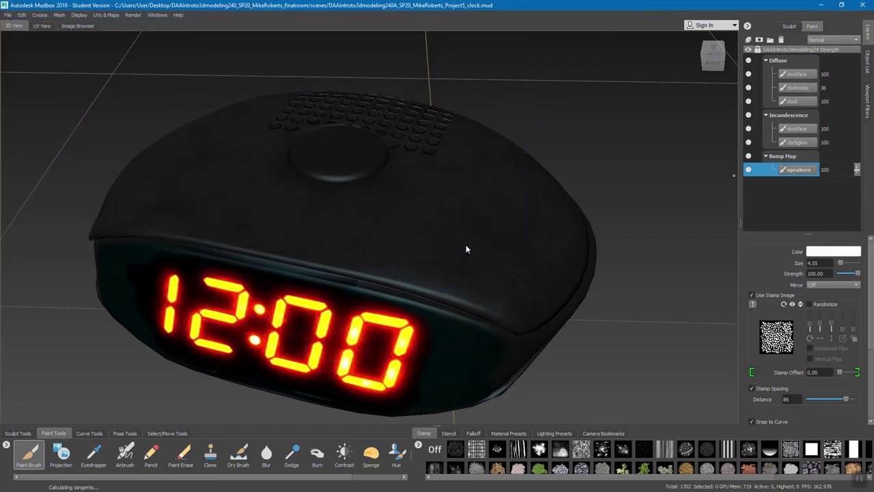
Step: Merge the visible paint layers in the clock's Incandescence channel into one layer
click(800, 129)
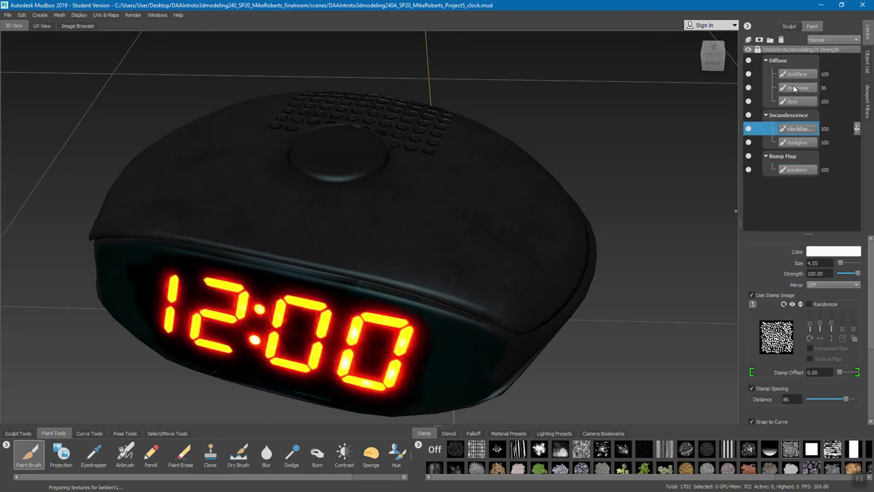
right_click(803, 131)
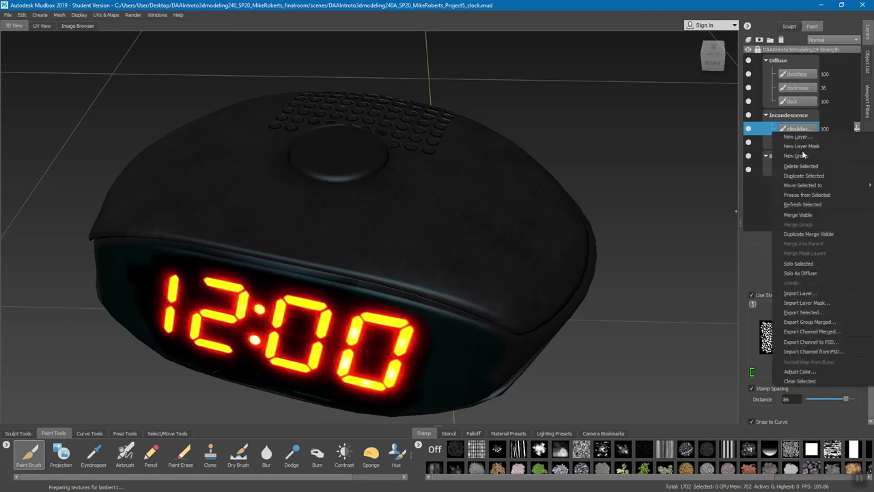
click(815, 214)
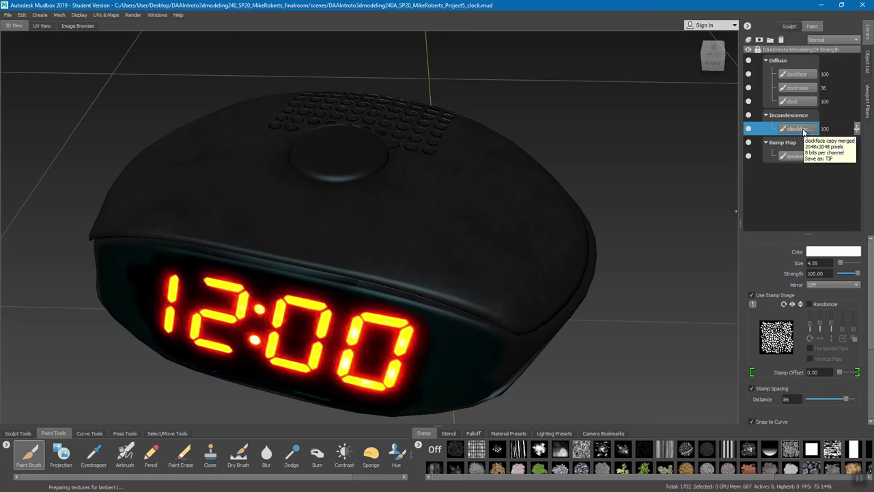
Step: Export the merged Incandescence layer to the images folder as clock_glow in PNG [8 bit, RGBA] format
right_click(803, 129)
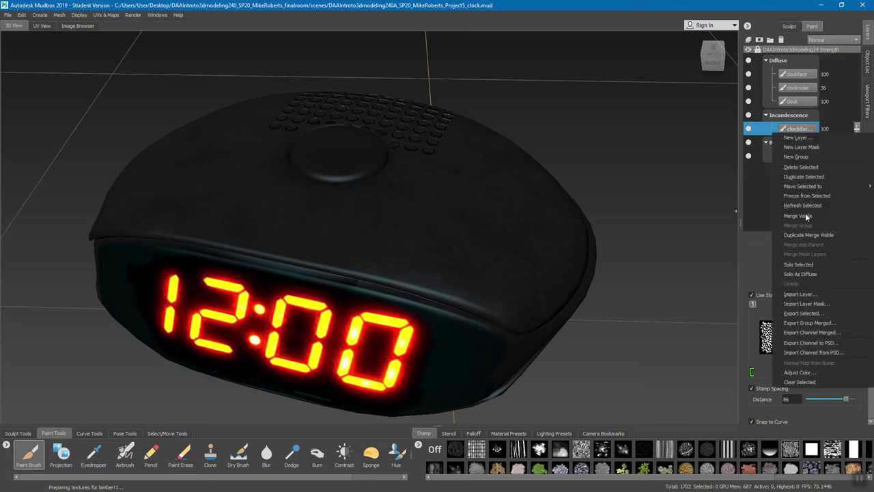
click(805, 313)
click(211, 213)
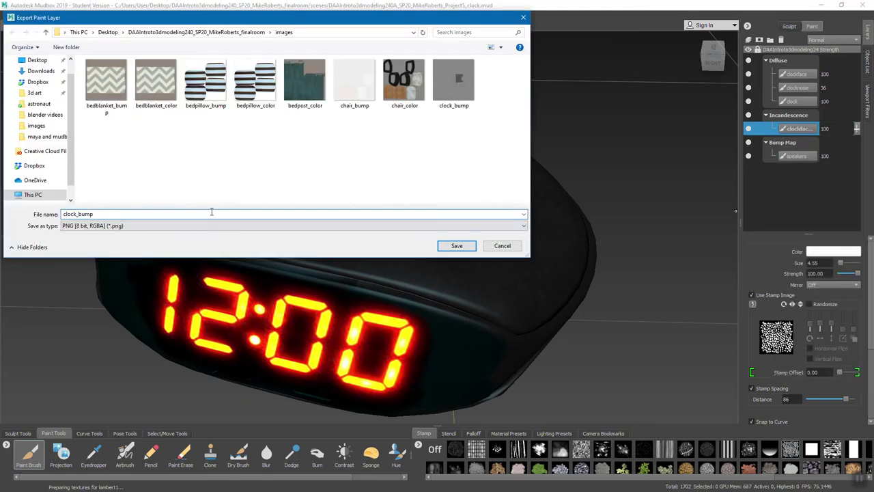
key(BackSpace)
key(BackSpace)
key(BackSpace)
key(BackSpace)
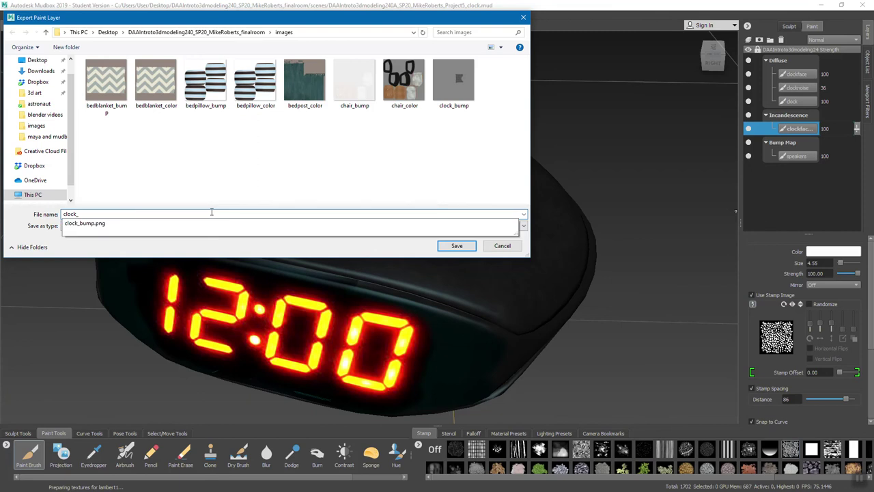
text(glow)
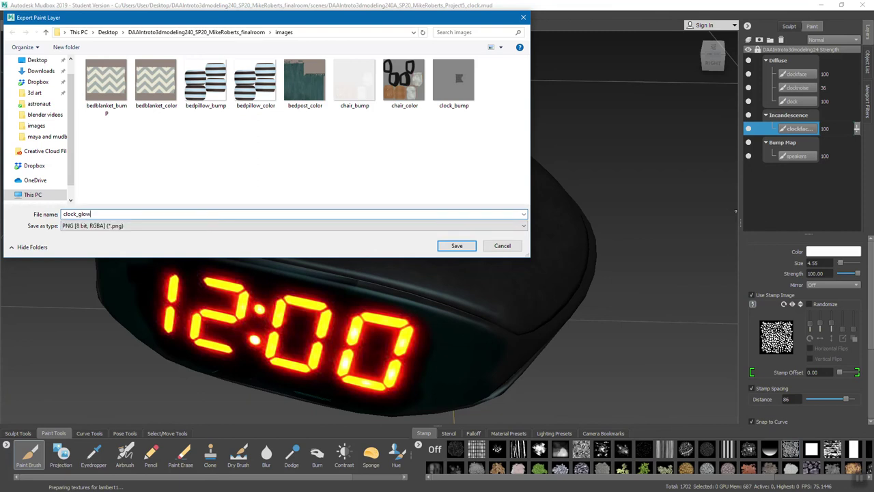
click(459, 247)
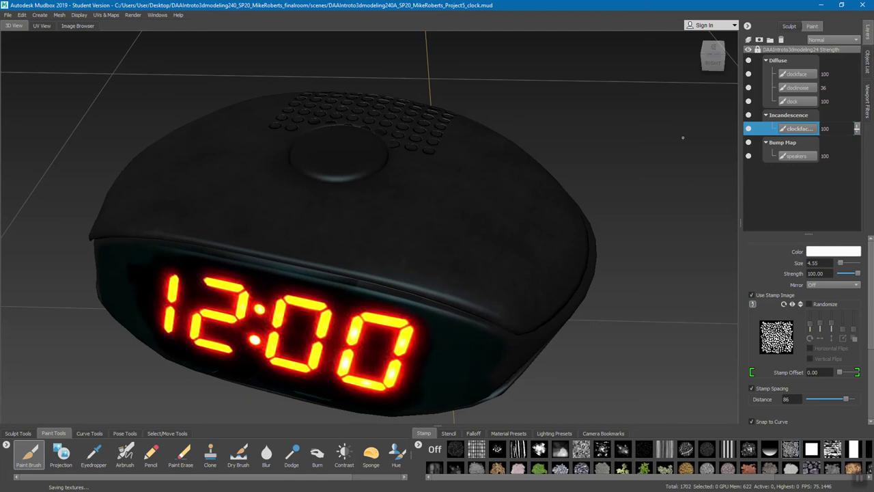
Step: Merge the clock's visible Diffuse layers, clockface, clocknoise and clock, into one layer
click(806, 75)
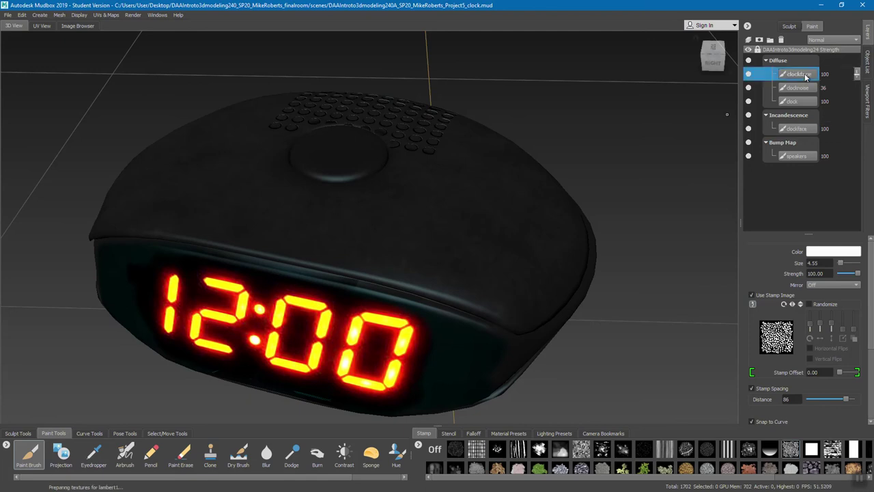
right_click(805, 77)
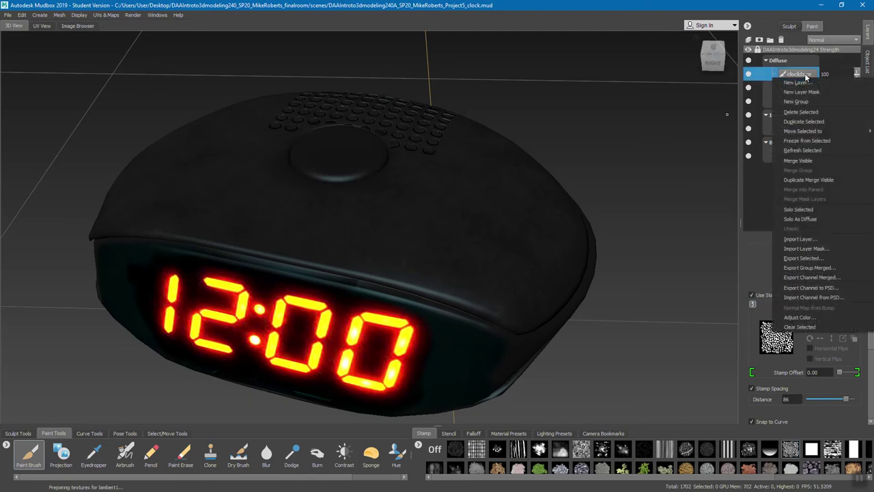
click(808, 161)
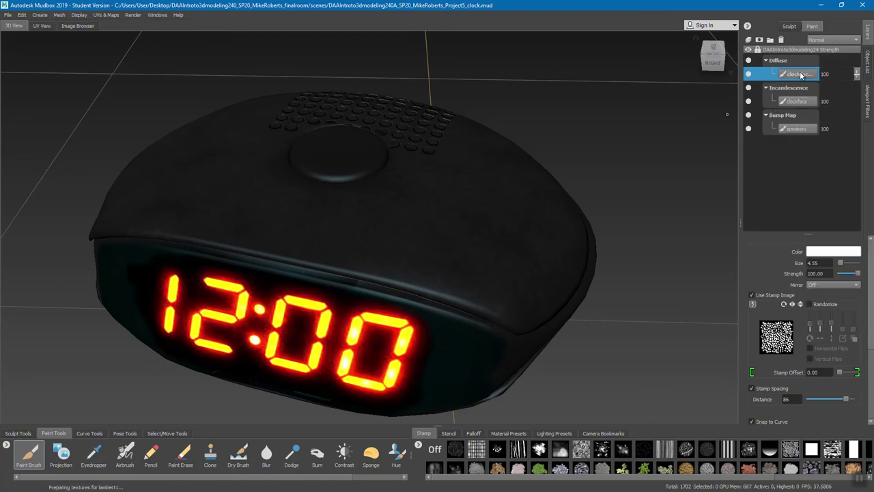
Step: Export the clock's merged Diffuse layer to the images folder as clock_color in PNG [8 bit, RGBA] format
right_click(802, 75)
click(815, 256)
text(clock_glow)
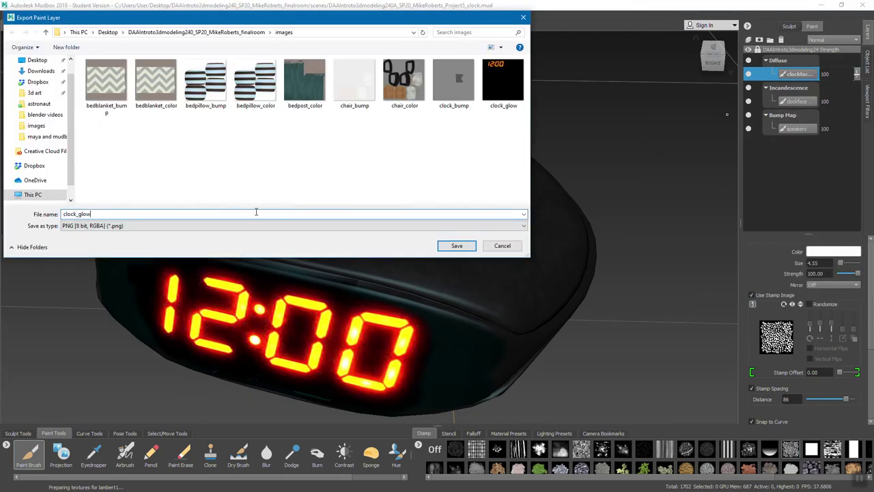
key(BackSpace)
key(BackSpace)
key(BackSpace)
key(BackSpace)
text(color)
click(455, 245)
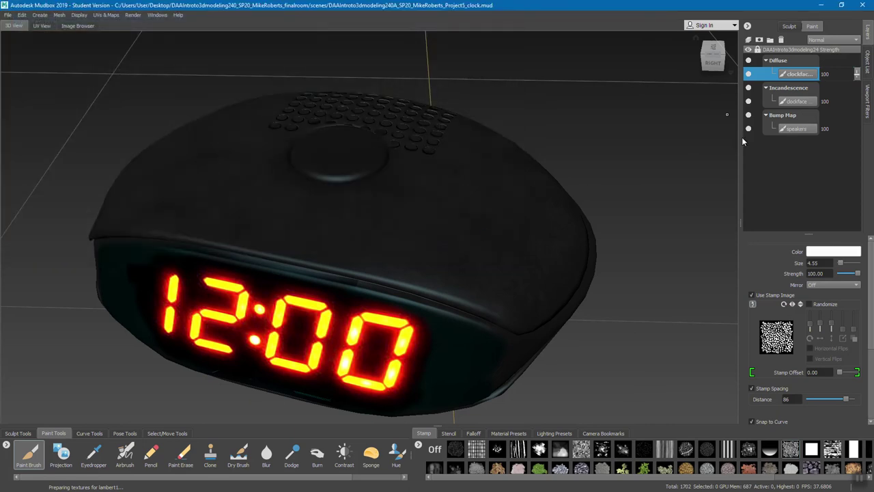
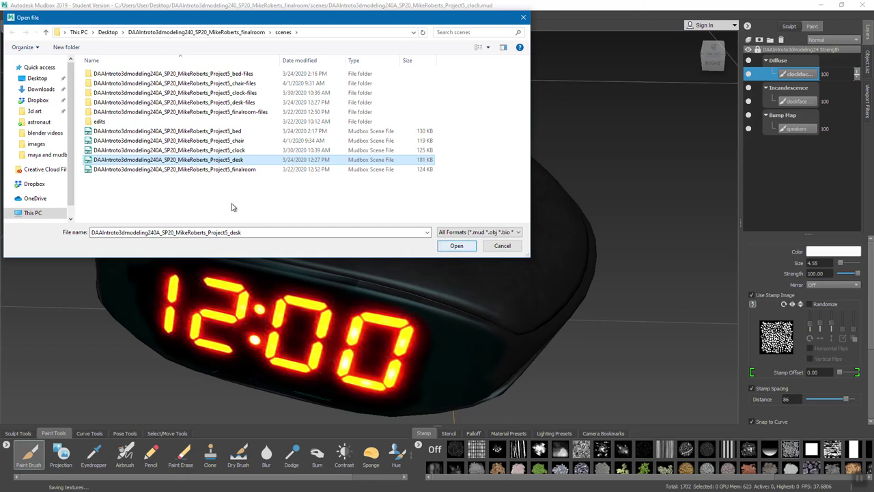
Step: Open the Project5 desk scene from the scenes folder
click(195, 169)
click(195, 161)
click(458, 246)
click(439, 259)
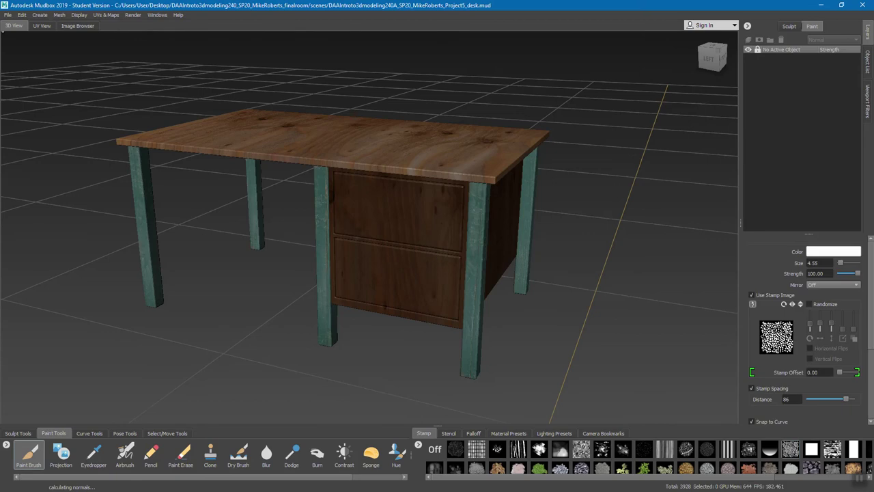
Step: Export the Diffuse layer of the desktop and legs object to the images folder as desklegs_color in PNG [8 bit, RGBA] format
click(871, 65)
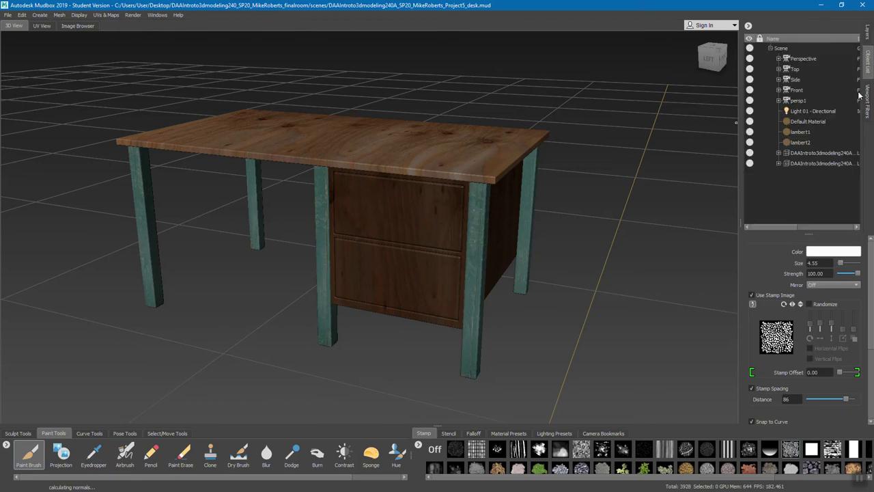
click(829, 153)
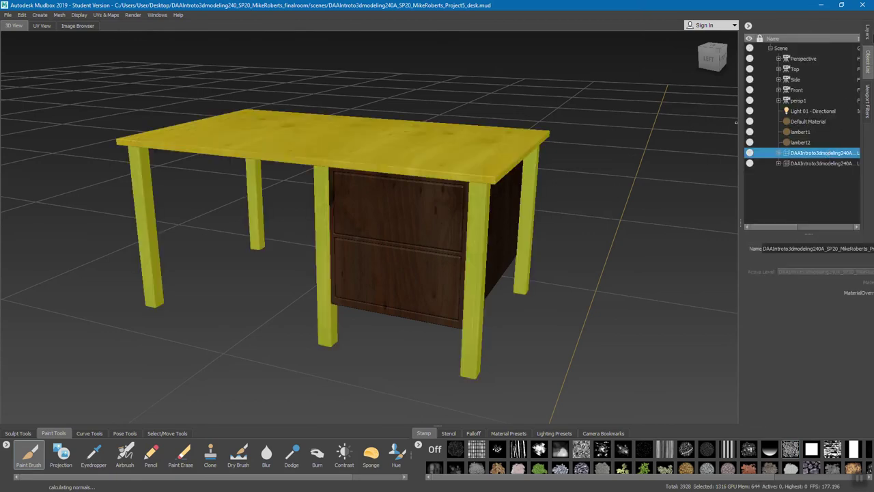
click(869, 34)
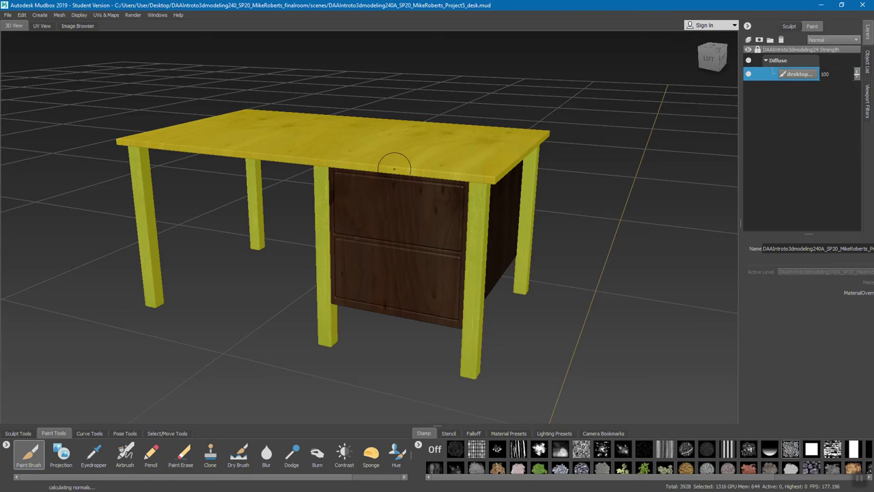
right_click(806, 74)
click(803, 254)
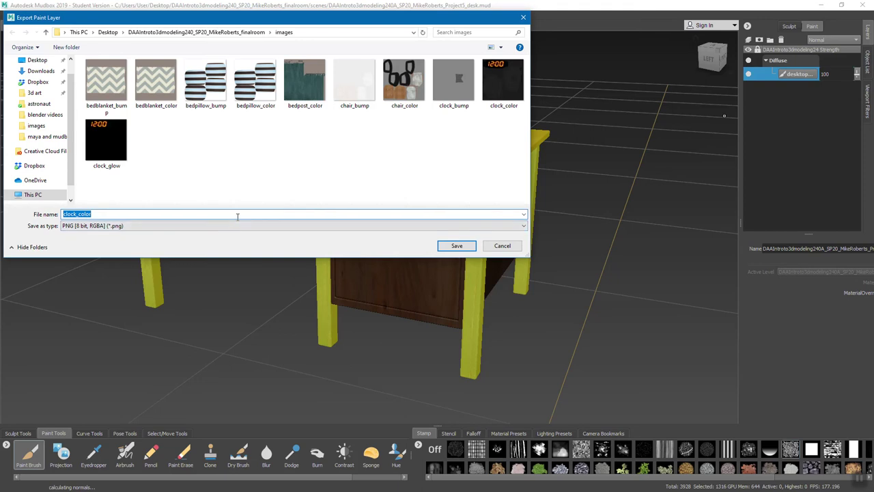
text(desklegs)
click(457, 246)
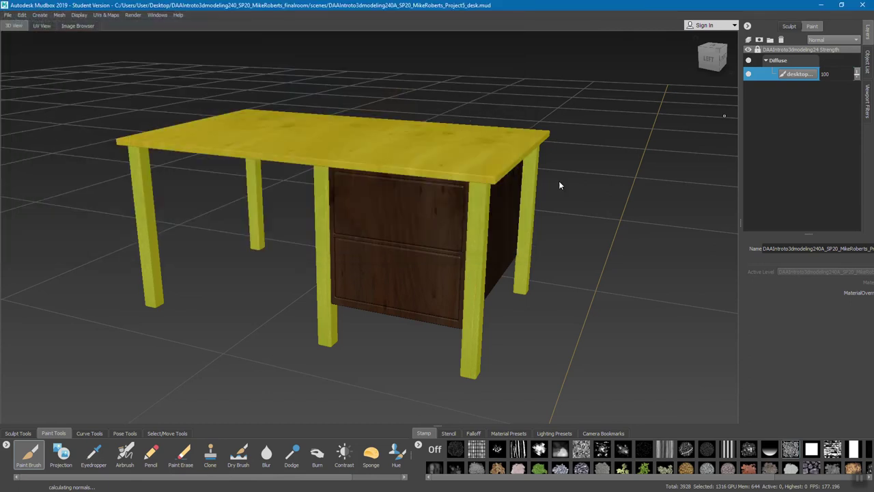
Step: Export the desk drawers' Diffuse layer to the images folder as deskdrawers_color in PNG [8 bit, RGBA] format
click(867, 60)
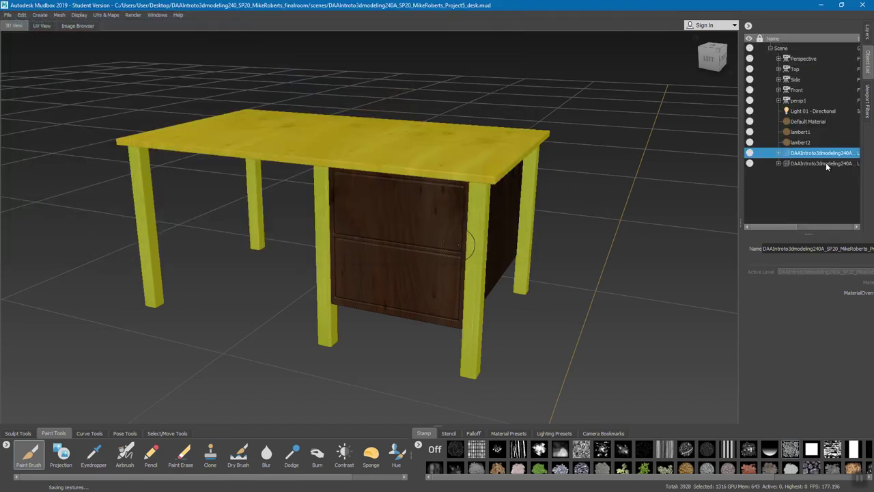
click(825, 162)
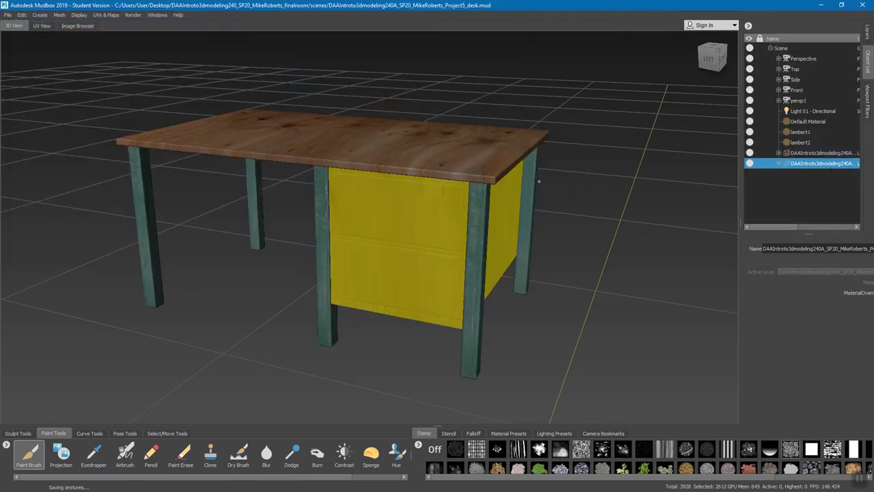
click(867, 34)
right_click(798, 75)
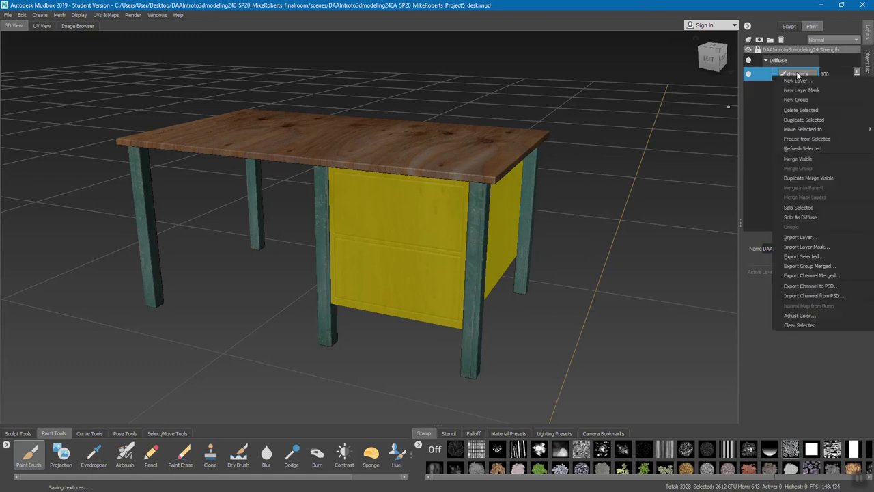
click(806, 256)
click(146, 213)
key(BackSpace)
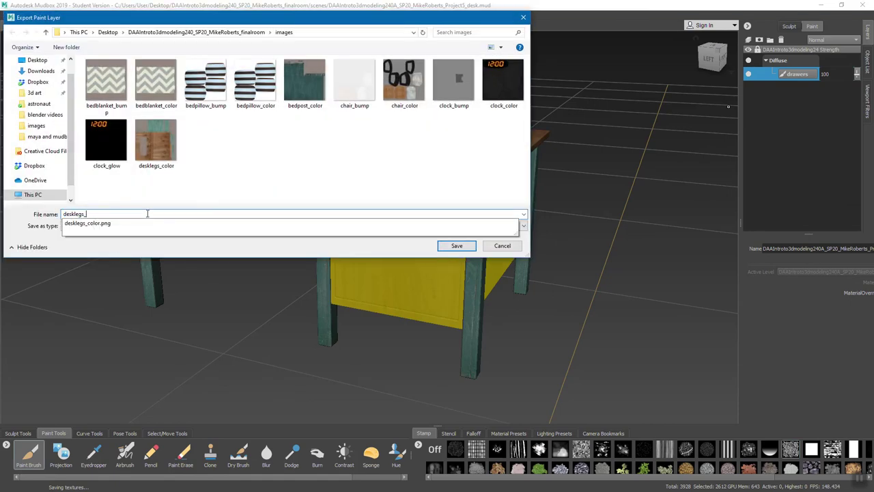
text(drawer)
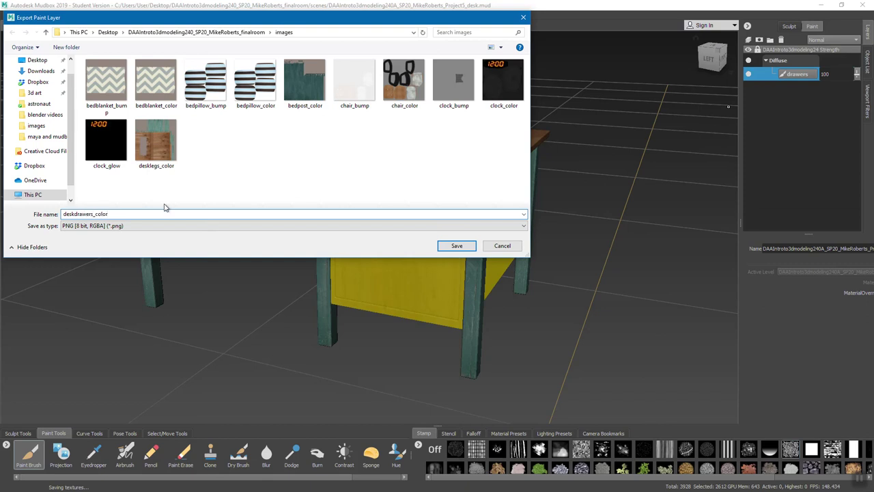
click(455, 247)
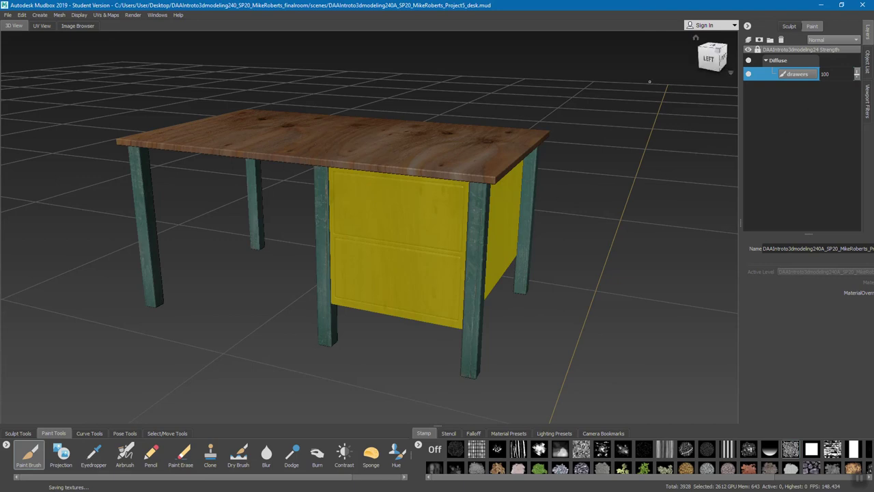
Step: Open the Project5_finalroom scene from the scenes folder without saving the changes to the desk scene
click(8, 15)
click(24, 38)
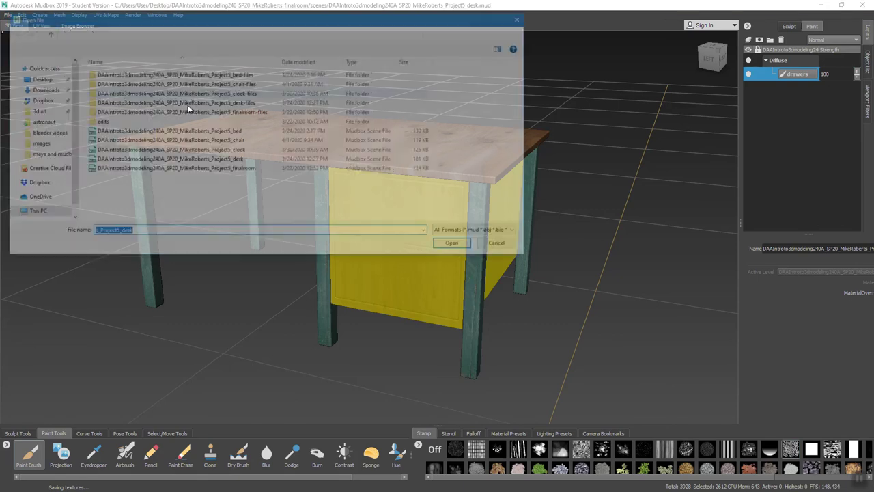
click(201, 171)
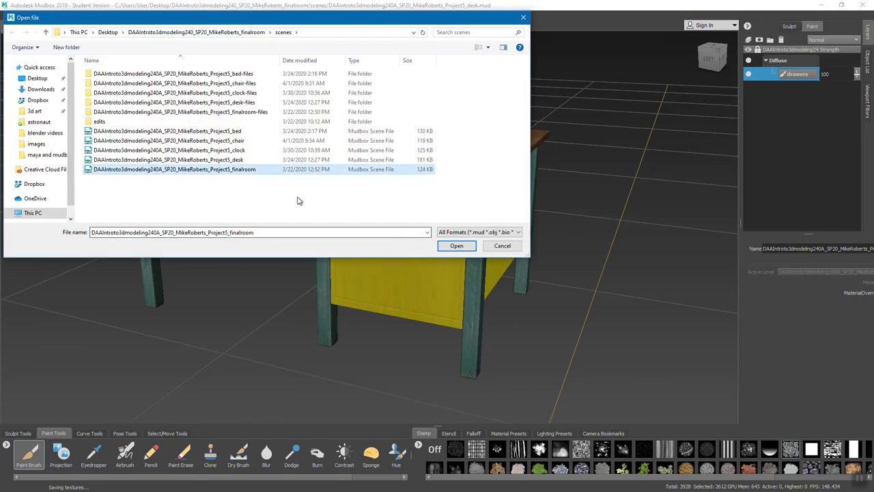
click(456, 247)
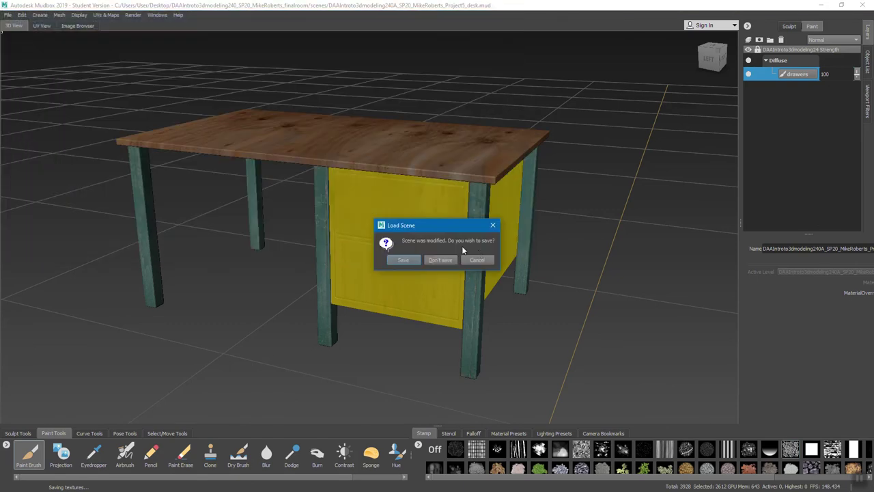
click(453, 260)
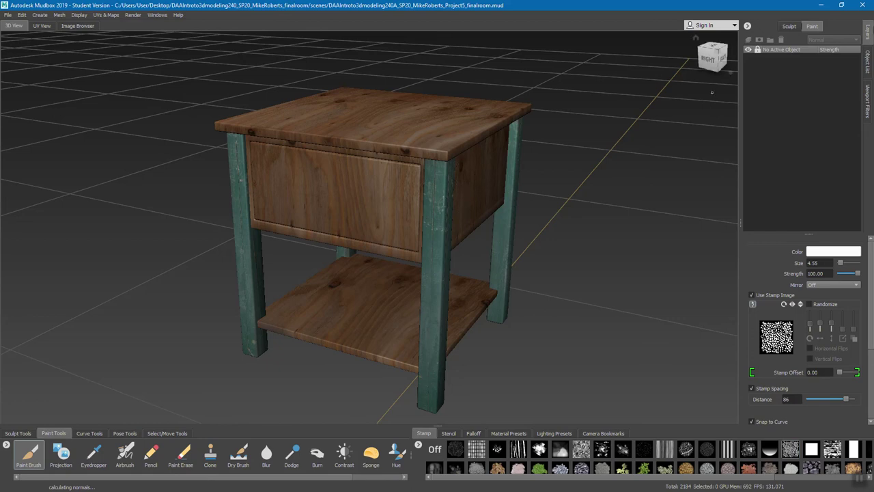
Step: Export the Diffuse layer of the end table's top and shelf object to the images folder as endtabletop_color in PNG [8 bit, RGBA] format
click(869, 61)
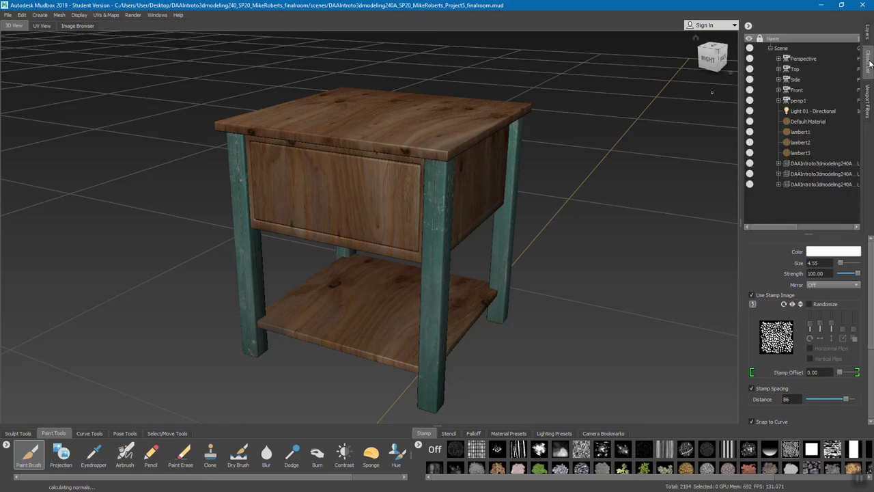
click(829, 162)
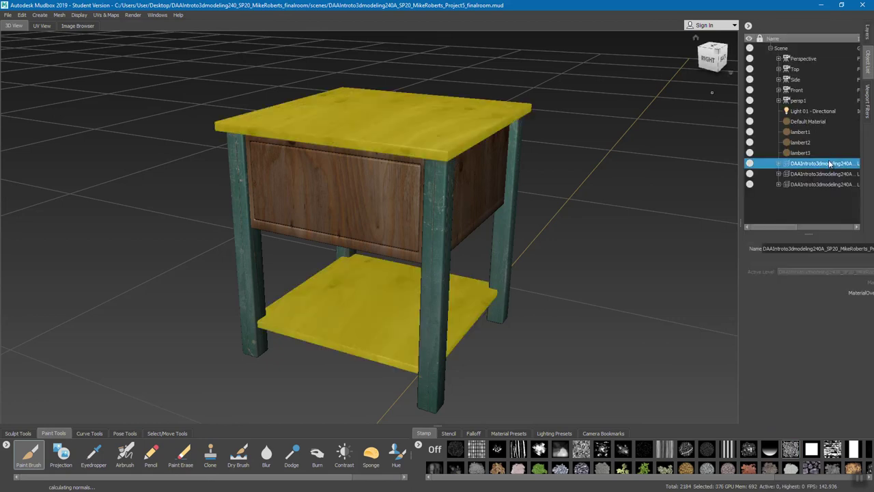
click(867, 39)
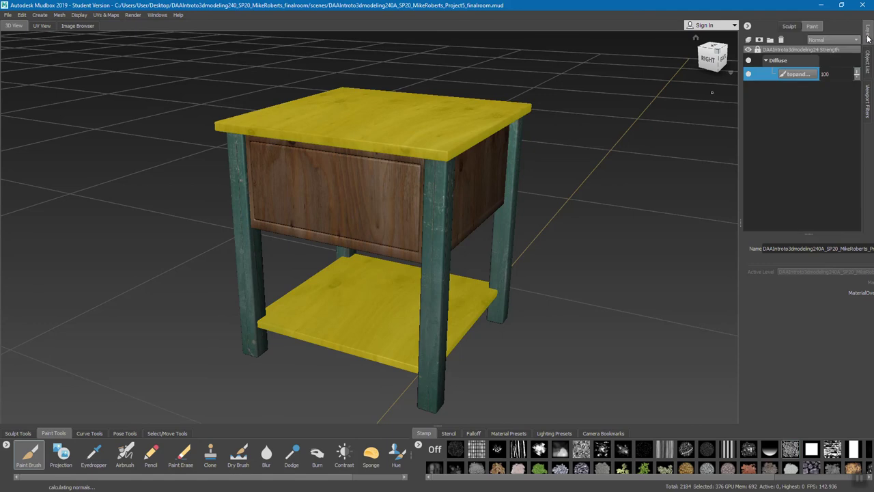
right_click(801, 76)
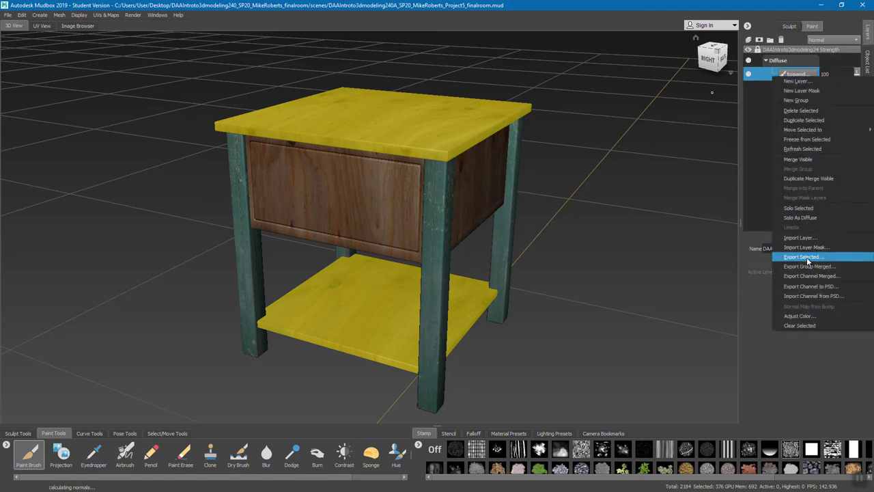
click(807, 257)
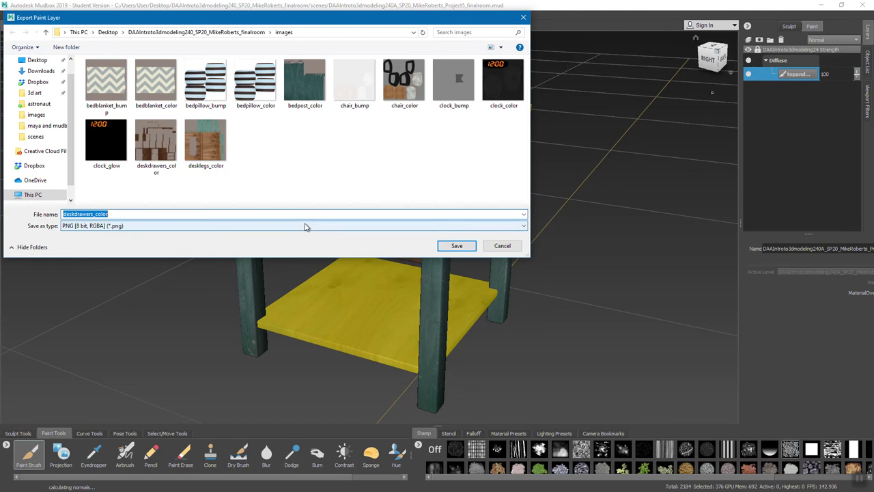
mouse_move(402, 22)
mouse_down()
mouse_move(457, 344)
mouse_move(410, 144)
mouse_move(409, 79)
mouse_up()
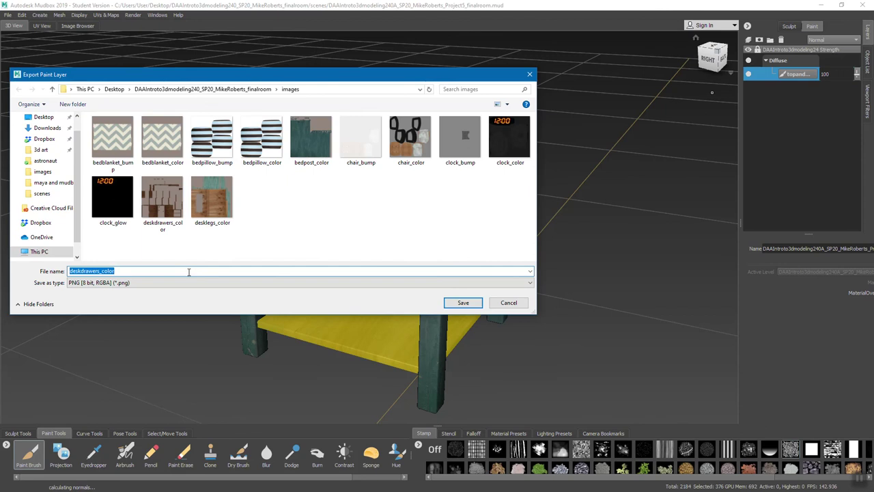
text(endtable)
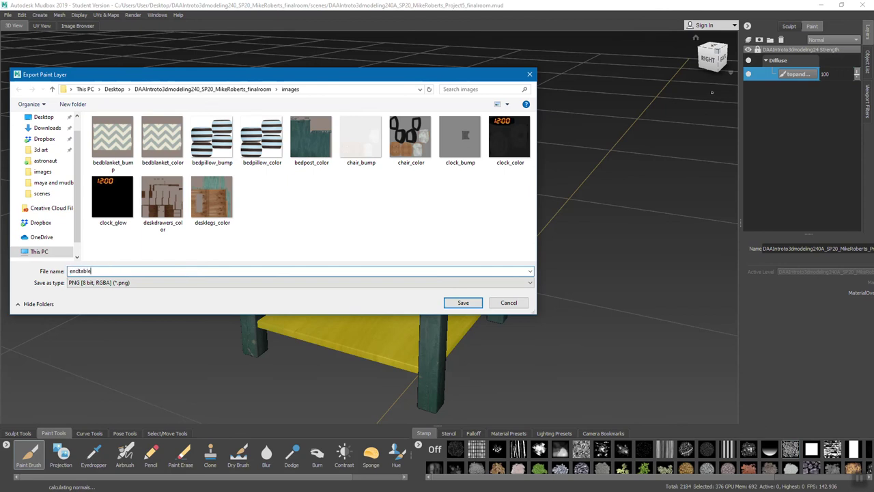
text(top_color)
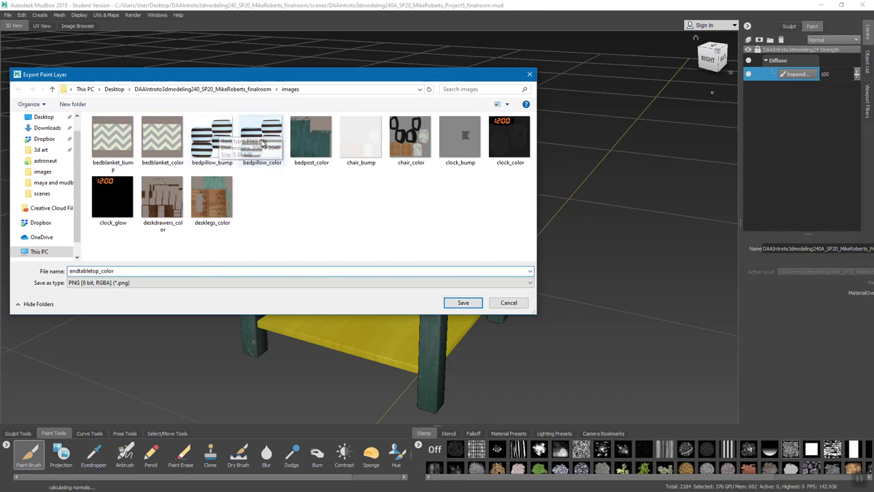
click(463, 302)
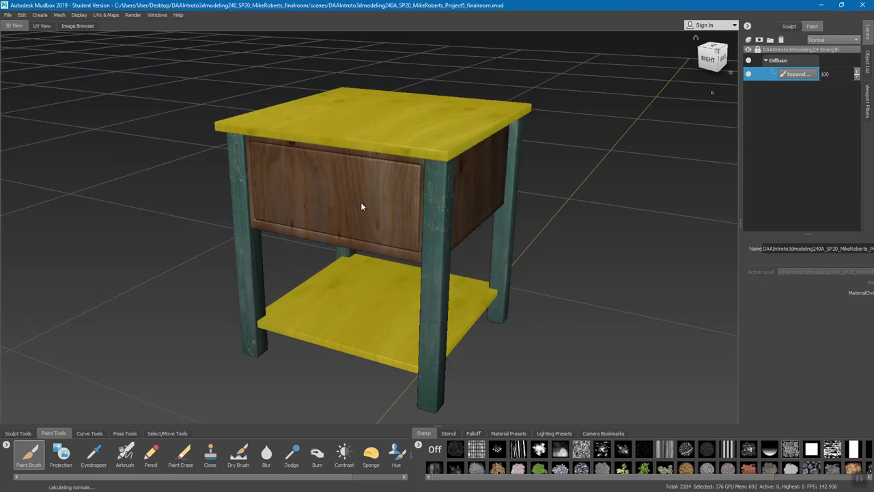
Step: Export the end table drawers' Diffuse layer to the images folder as endtabledrawers_color in PNG [8 bit, RGBA] format
click(869, 65)
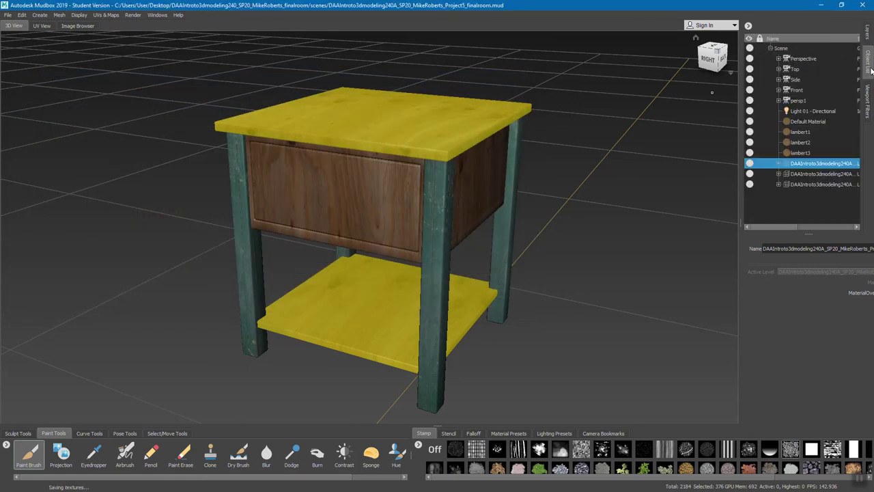
click(839, 175)
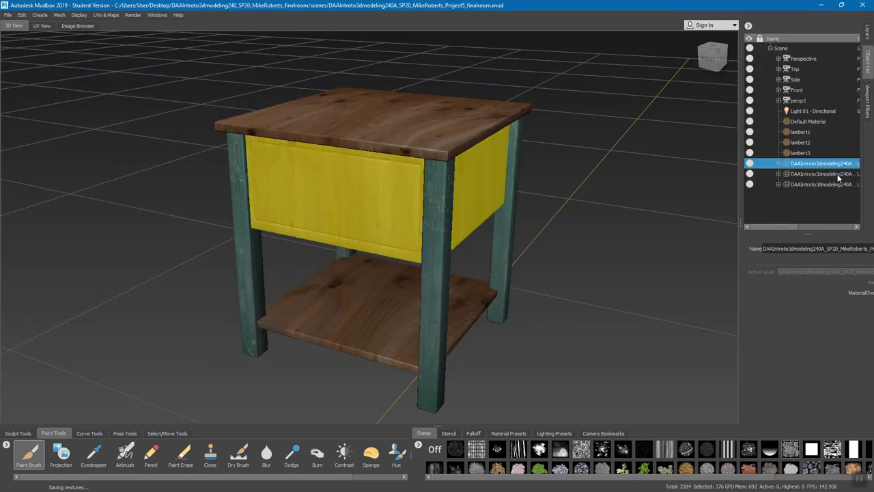
click(868, 34)
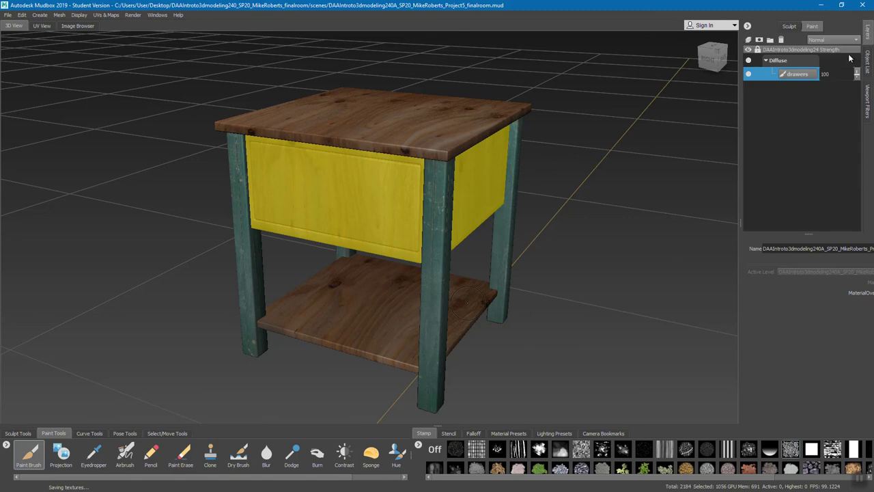
click(869, 64)
click(868, 36)
click(869, 65)
click(868, 36)
right_click(806, 77)
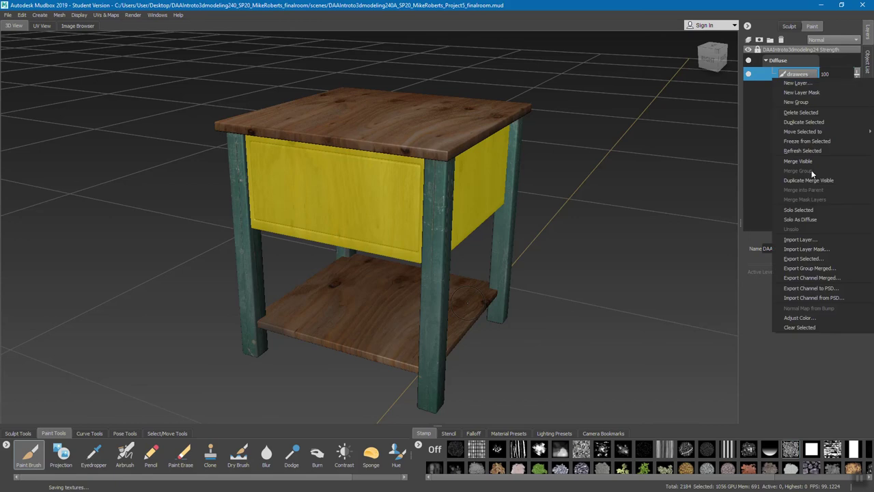
click(805, 256)
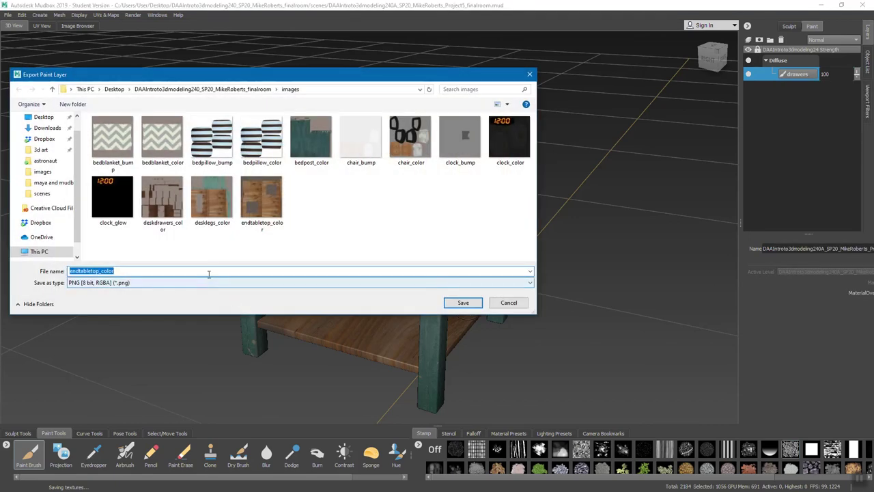
click(209, 271)
key(BackSpace)
key(BackSpace)
key(BackSpace)
key(BackSpace)
key(BackSpace)
key(BackSpace)
key(BackSpace)
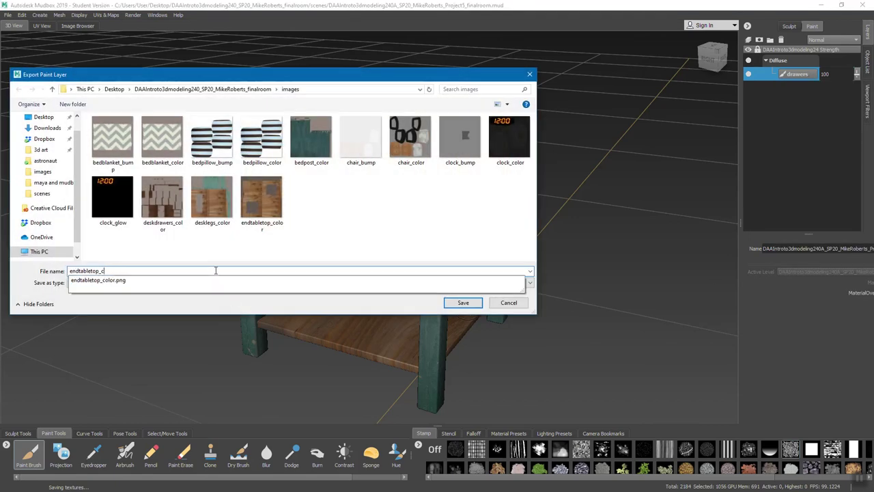
text(drawers)
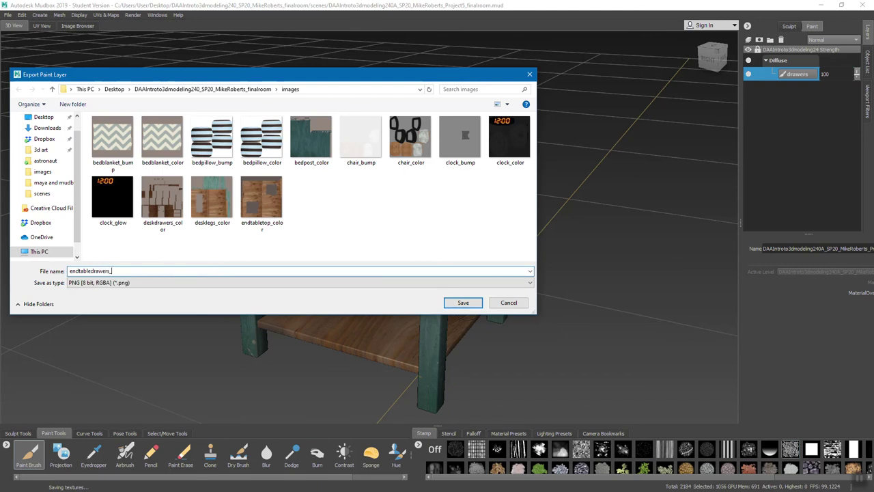
key(BackSpace)
key(BackSpace)
key(BackSpace)
text(lor)
click(461, 303)
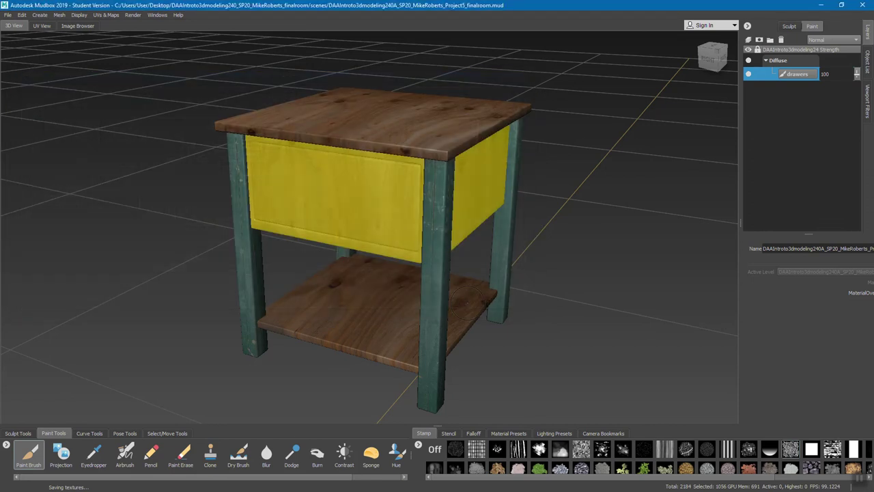
Step: Export the end table legs' Diffuse layer to the images folder as endtablelegs_color in PNG [8 bit, RGBA] format
click(867, 62)
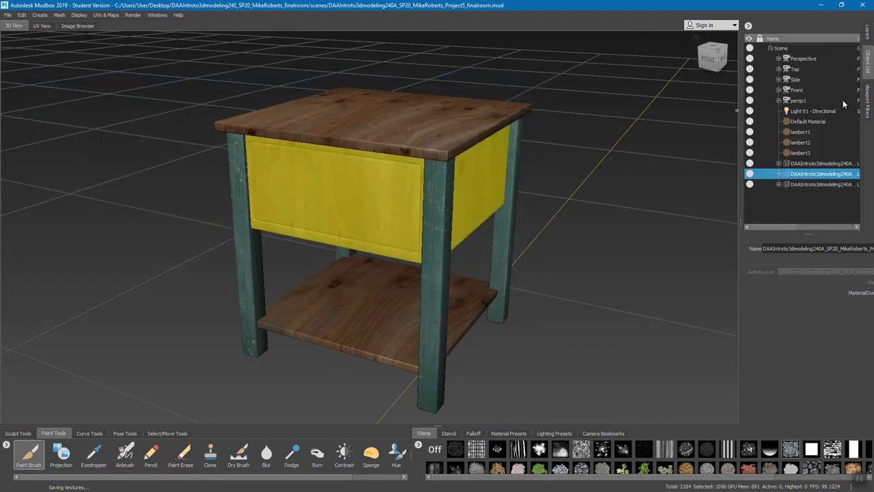
click(814, 183)
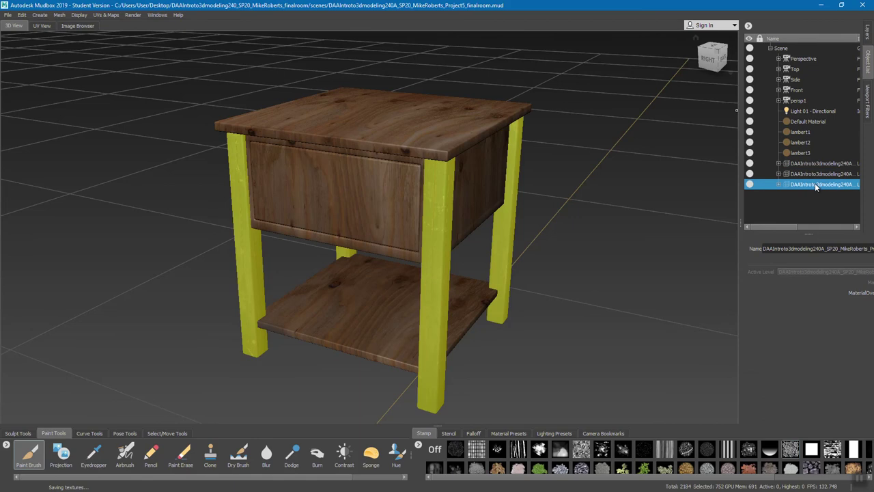
click(869, 34)
right_click(801, 77)
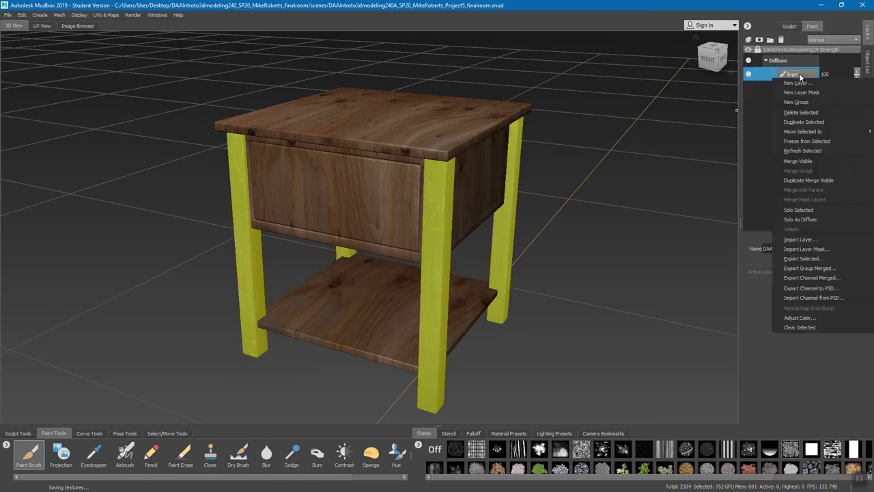
click(810, 259)
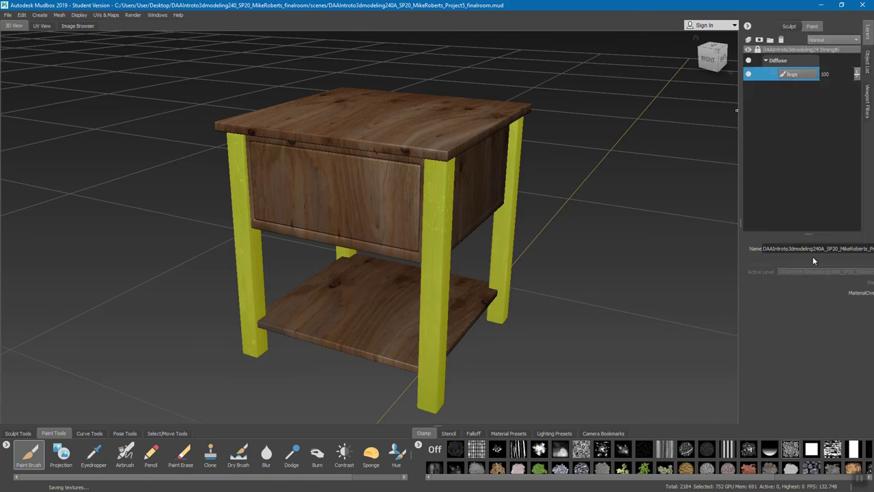
click(226, 271)
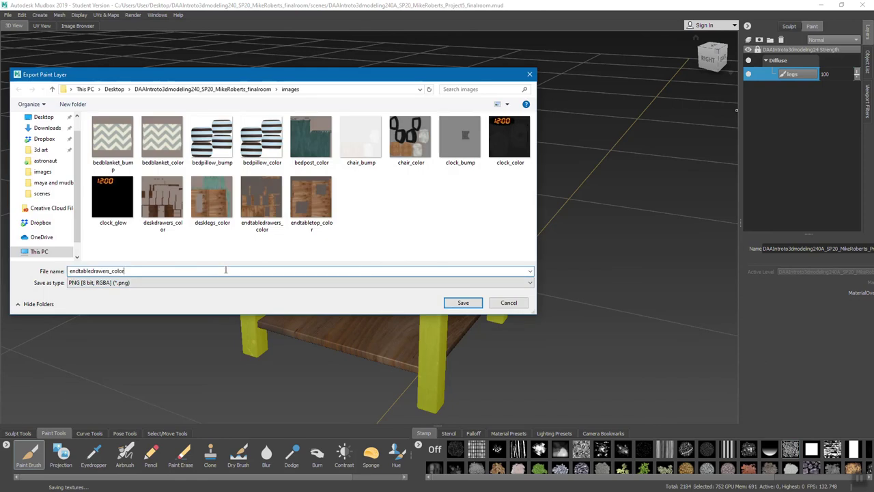
key(BackSpace)
key(BackSpace)
key(BackSpace)
key(BackSpace)
key(BackSpace)
key(BackSpace)
key(BackSpace)
key(BackSpace)
key(BackSpace)
key(BackSpace)
key(BackSpace)
key(BackSpace)
key(BackSpace)
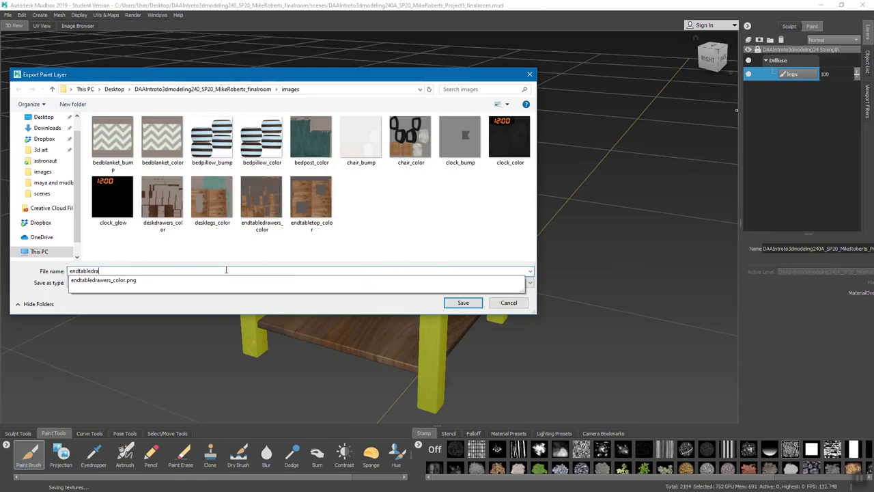
text(legs_colo)
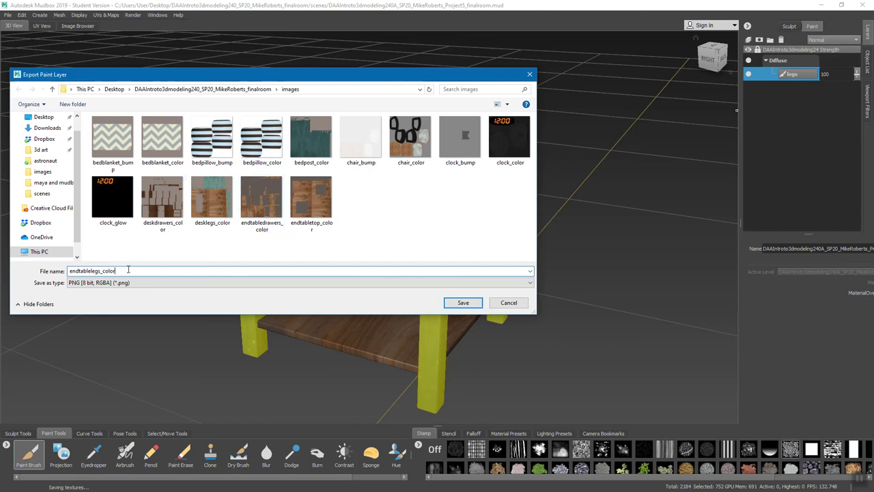
click(471, 304)
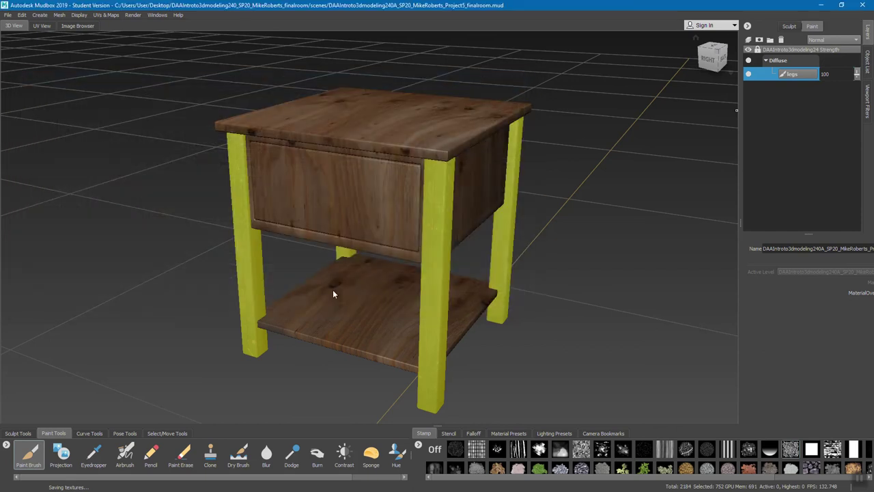